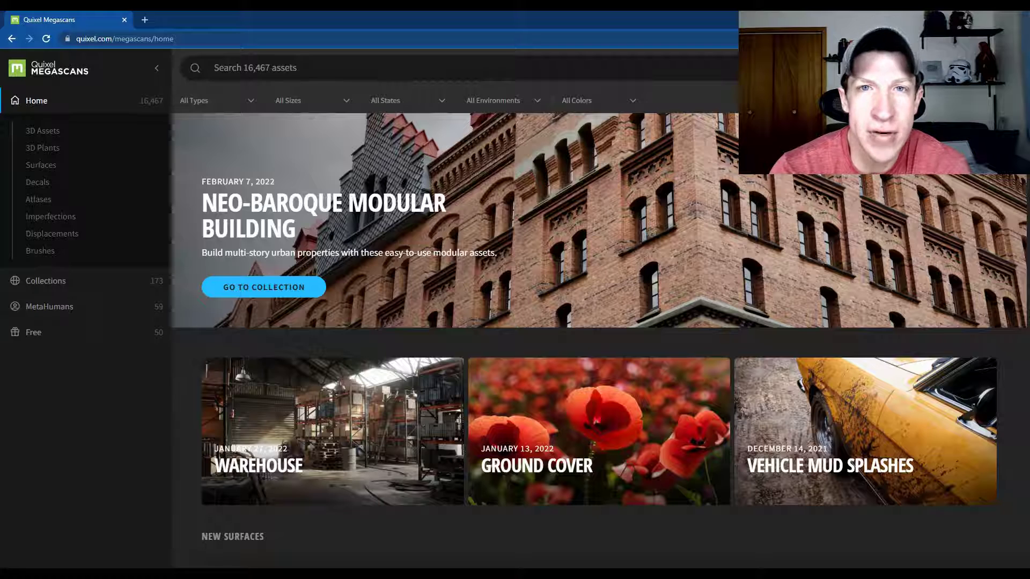
Step: Open the Bridge download page at quixel.com/bridge, and switch to the Quixel Bridge desktop application
key(ctrl+l)
text(quixel.com/bri)
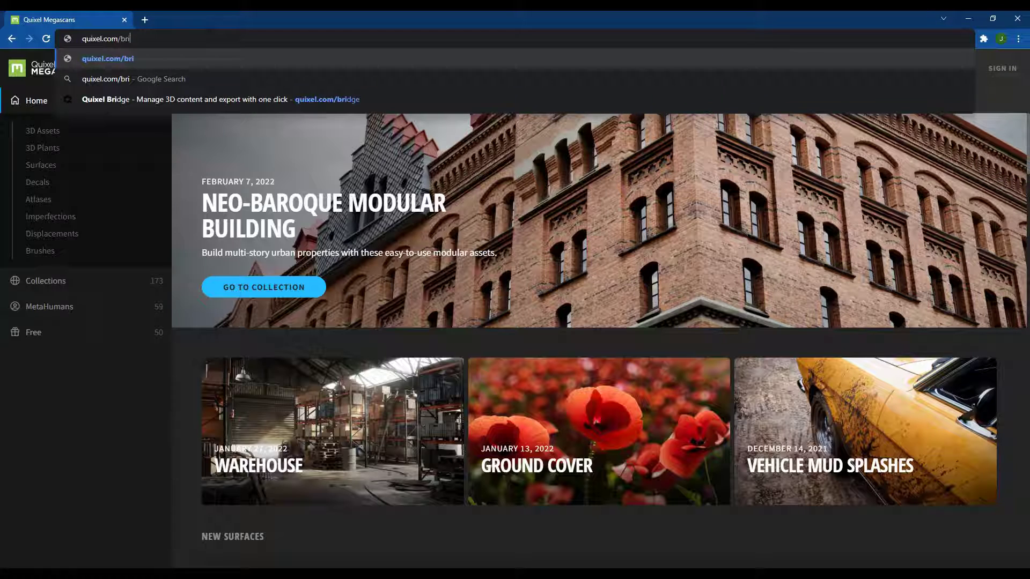
click(134, 99)
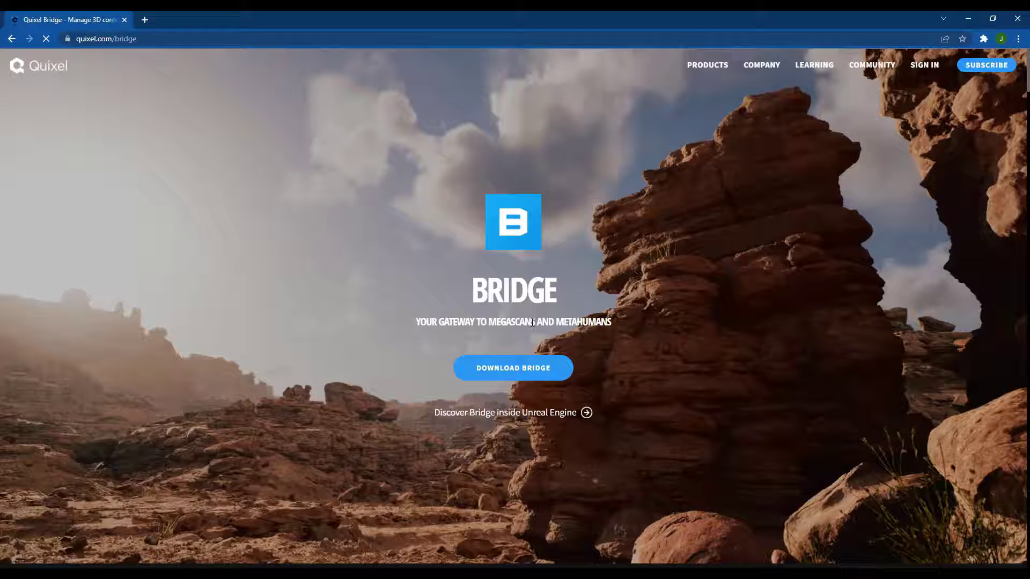
click(969, 19)
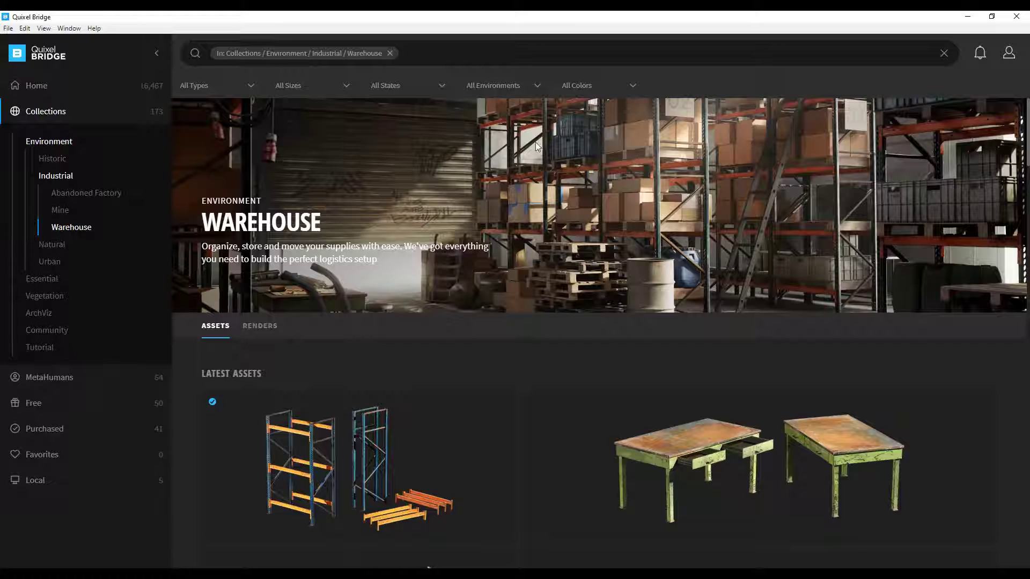
Step: Browse the home page and the locally downloaded Megascans assets, and return to the Warehouse collection
click(43, 89)
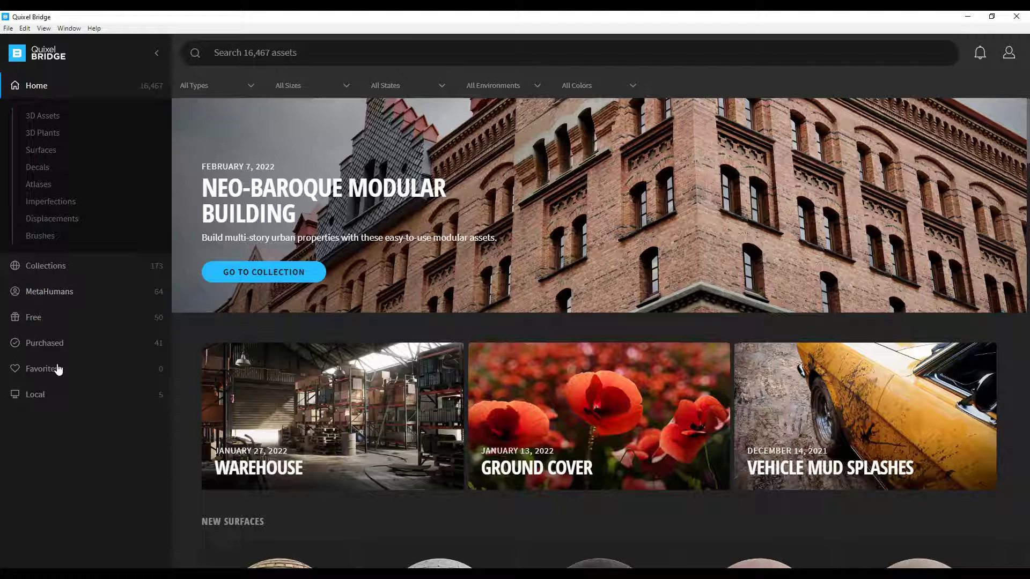
click(35, 395)
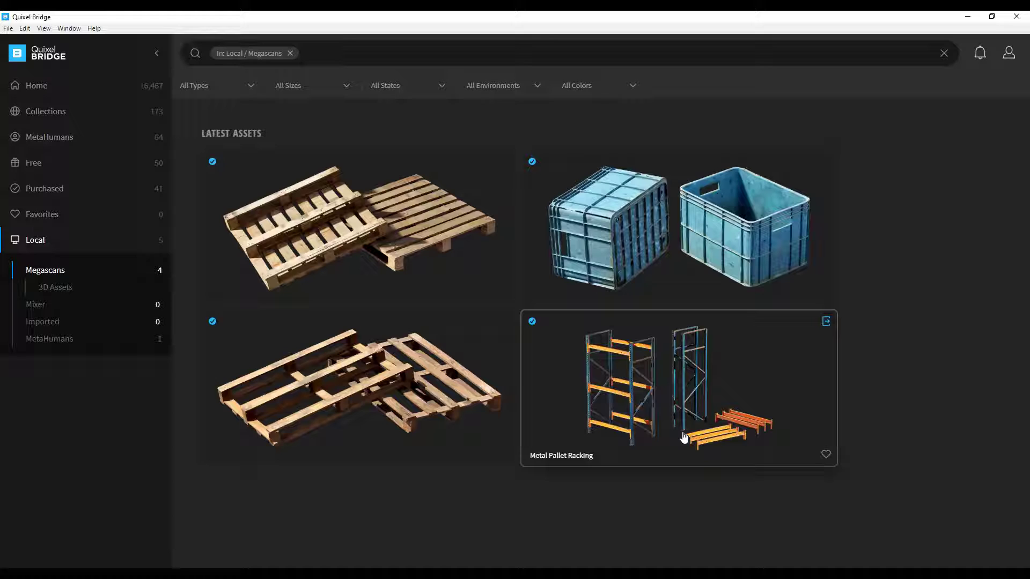
click(46, 89)
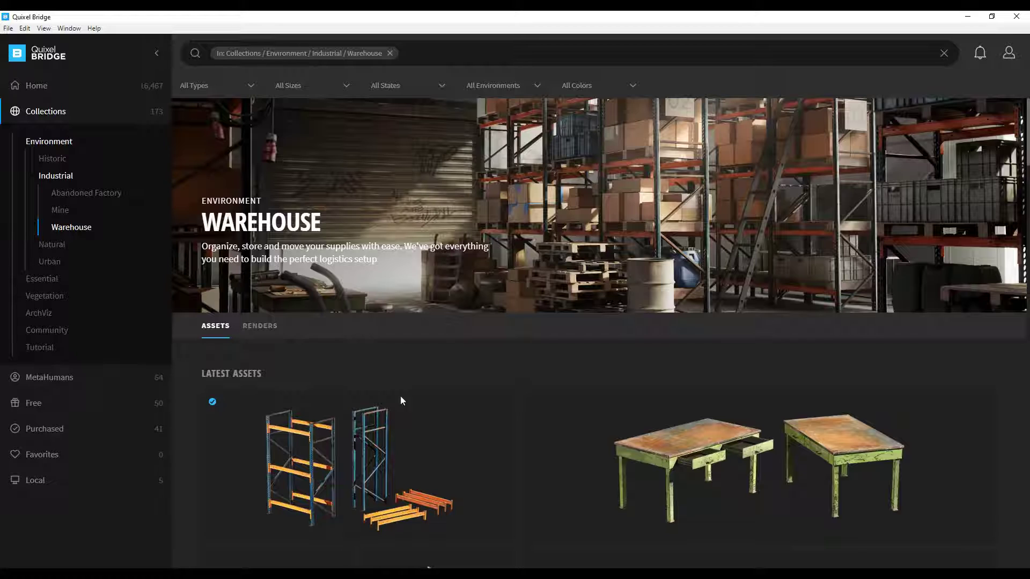
scroll(437, 341, down, 1)
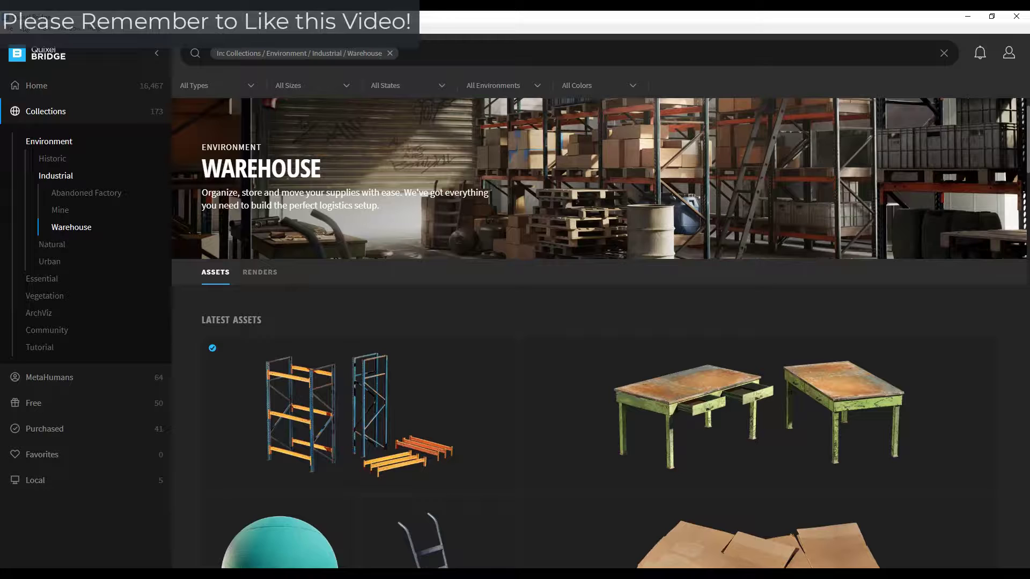
Step: In the export settings, choose Unreal Engine as the export target and set the engine version to 4.27
click(25, 28)
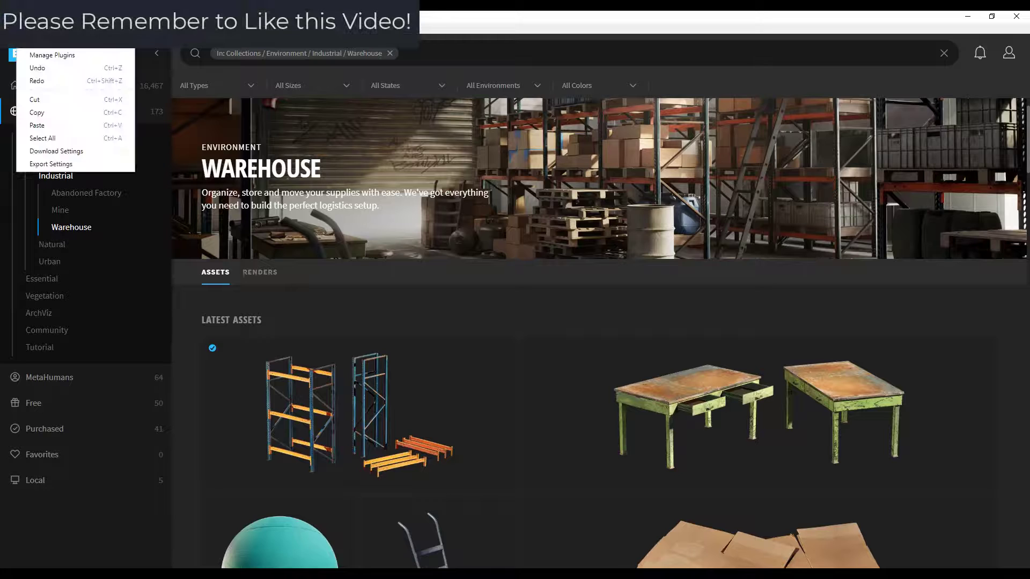
click(66, 164)
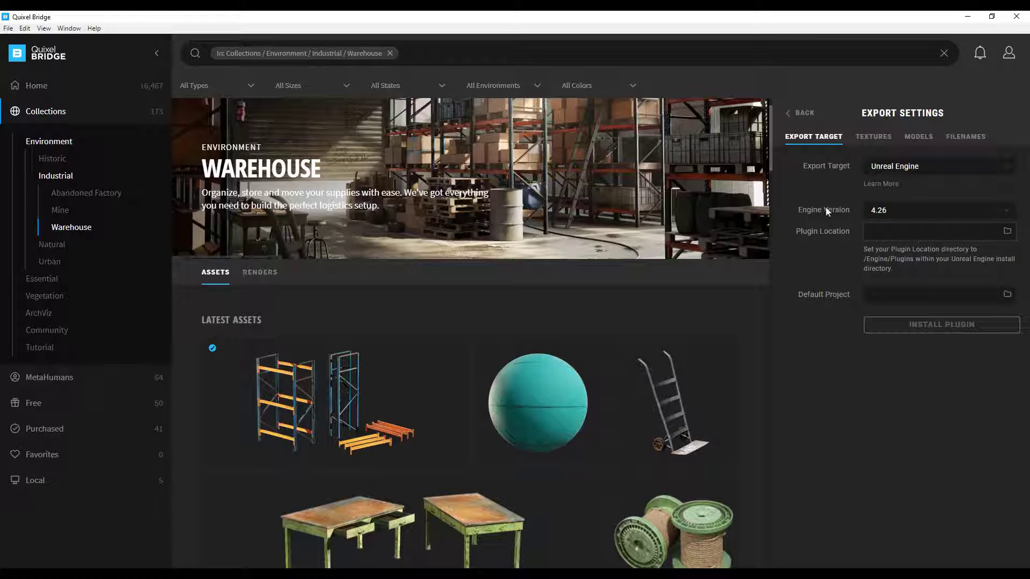
click(888, 169)
scroll(913, 226, down, 3)
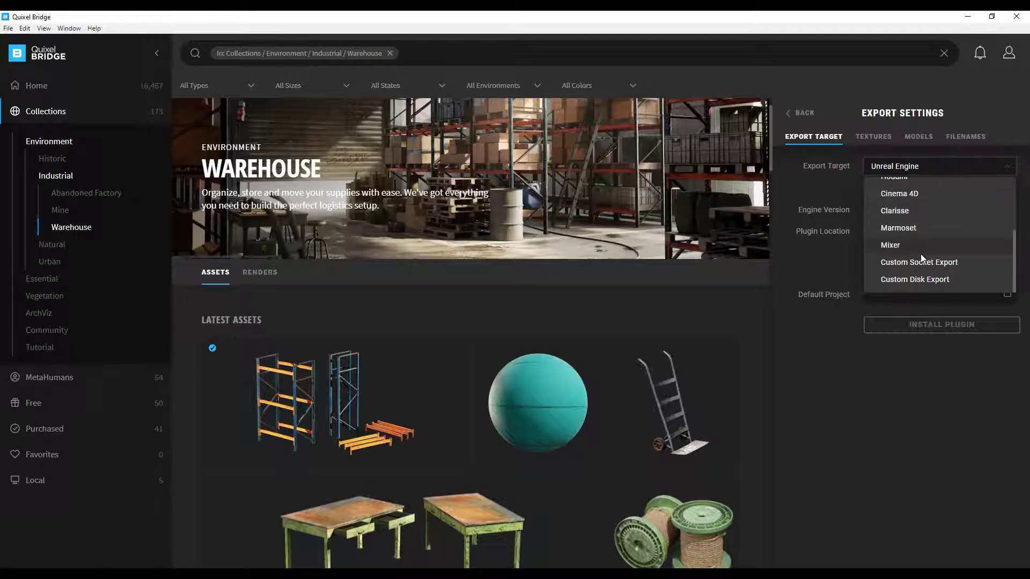
scroll(924, 241, up, 3)
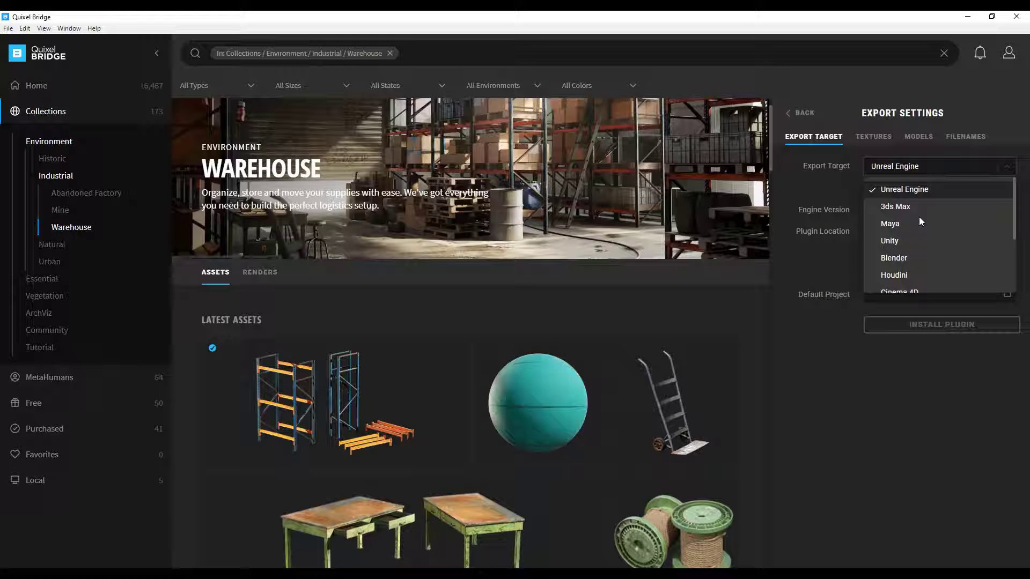
click(907, 190)
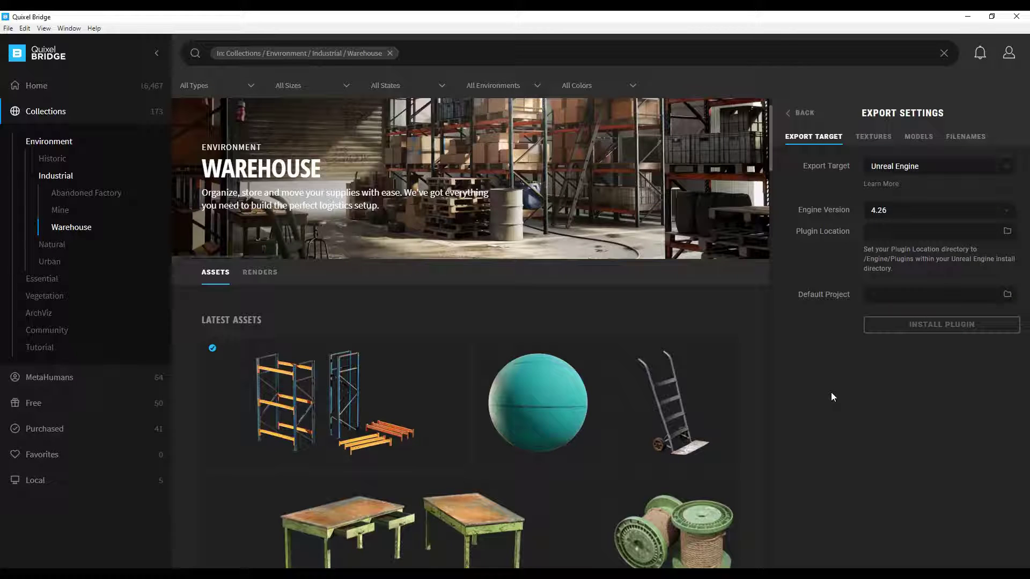
click(896, 213)
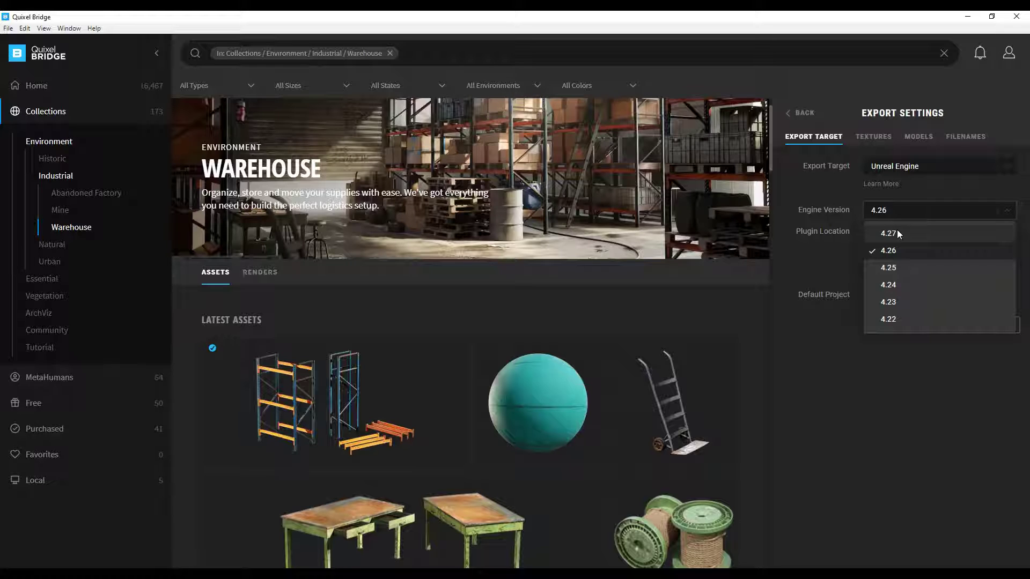
click(897, 234)
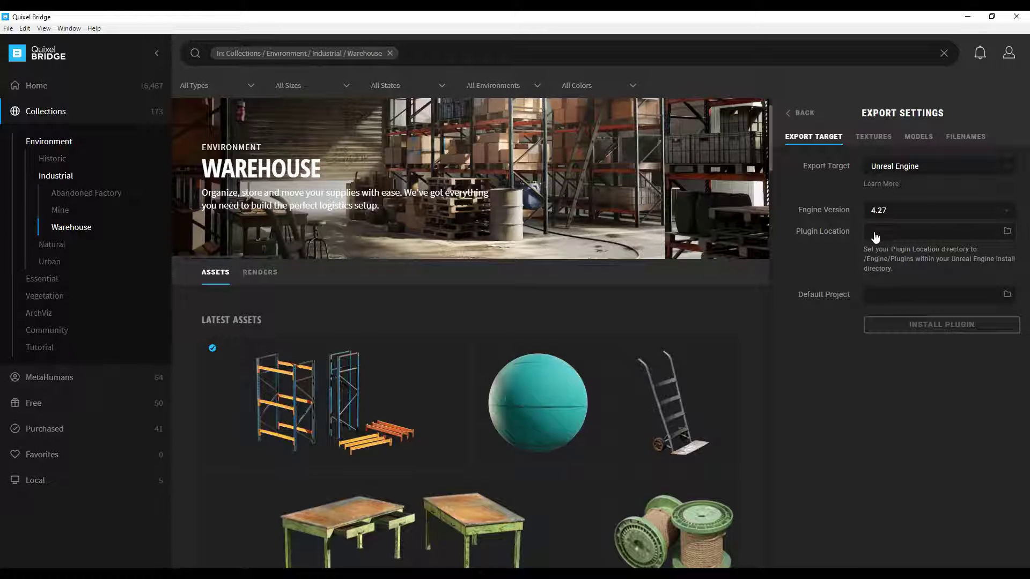
Step: Set the plugin location to the Unreal Engine\UE_4.27\Engine\Plugins folder on drive F: and install the plugin
click(1007, 233)
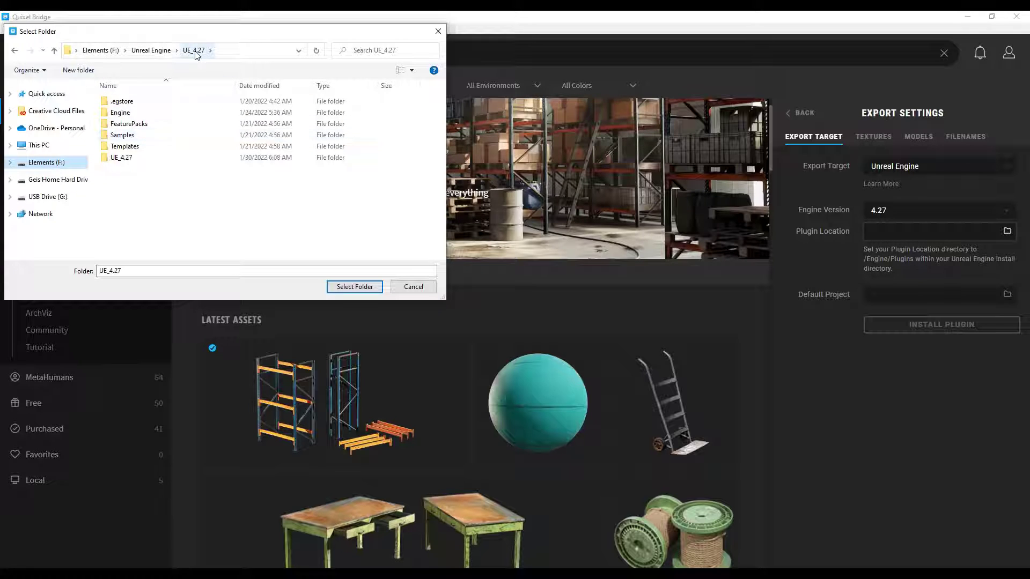
click(145, 51)
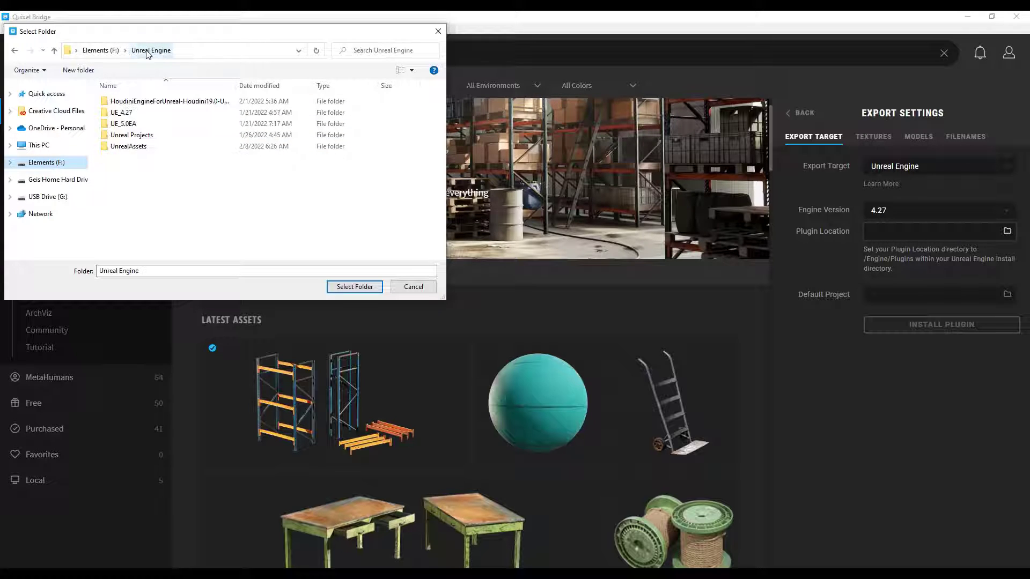
double_click(120, 114)
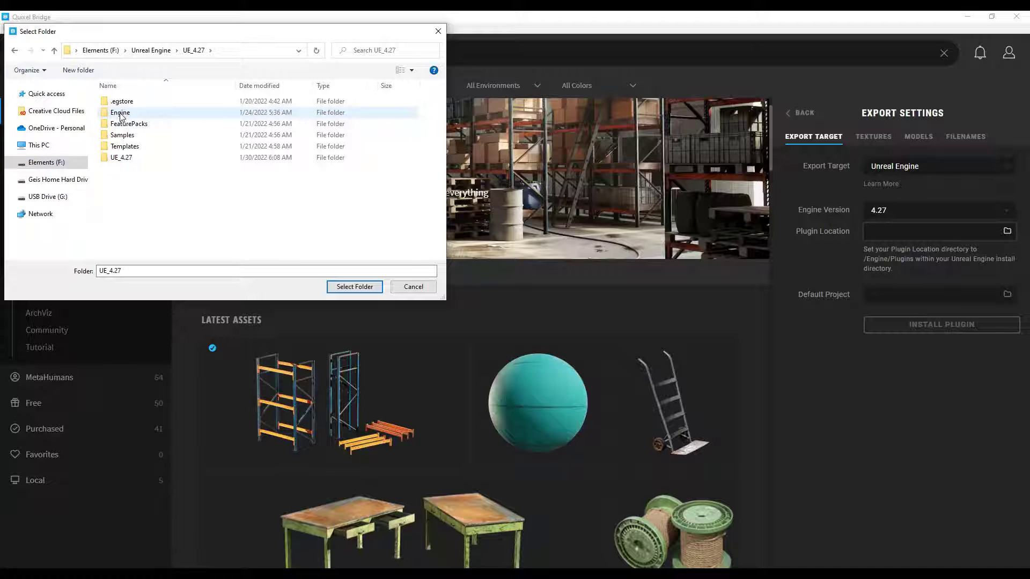
double_click(120, 113)
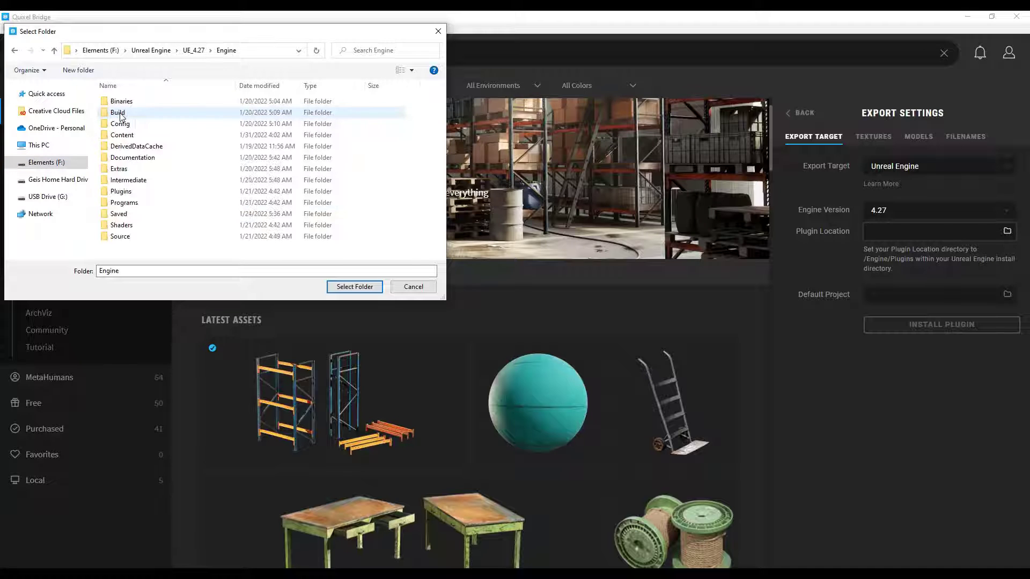
double_click(121, 192)
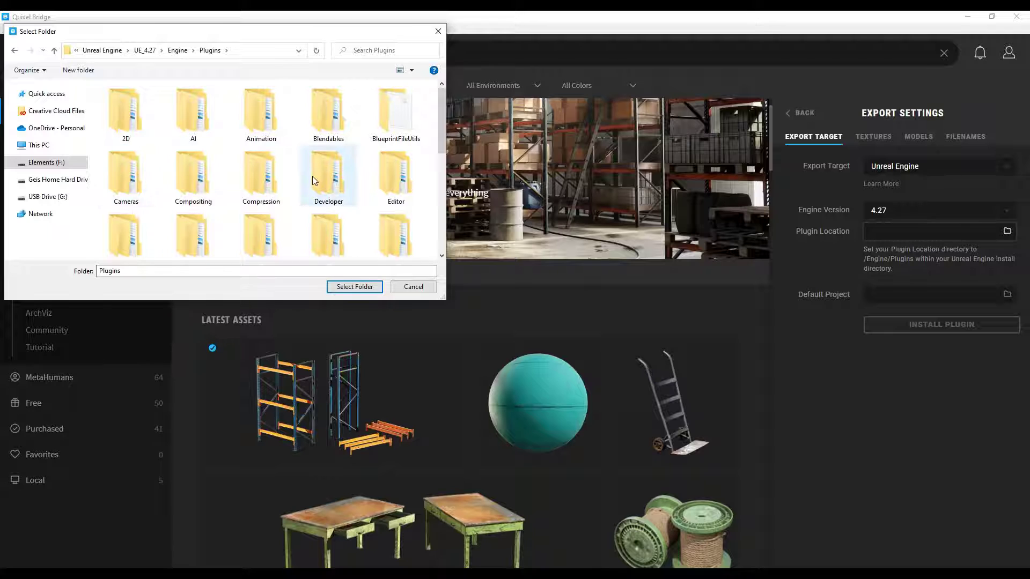
click(352, 287)
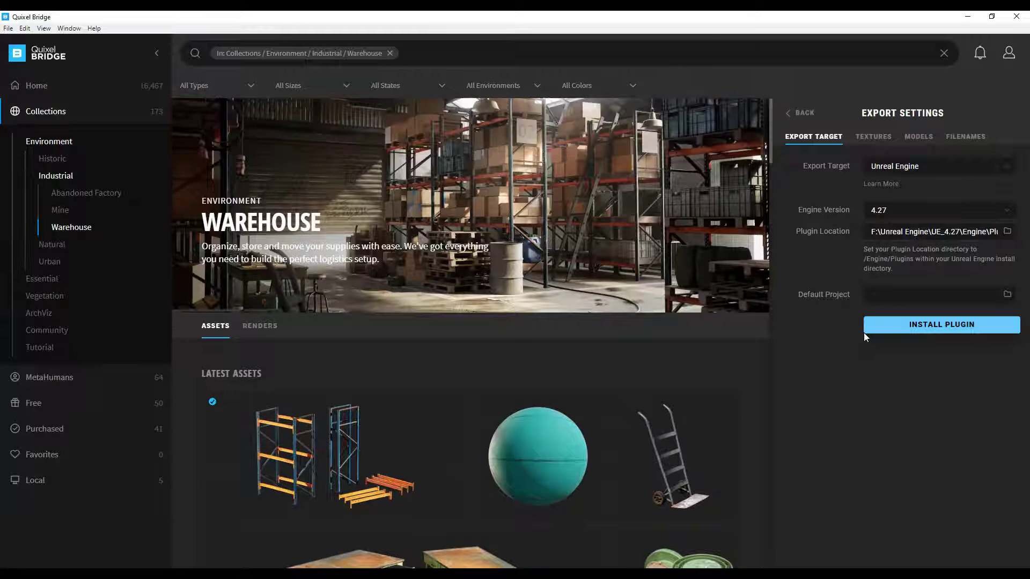
click(936, 328)
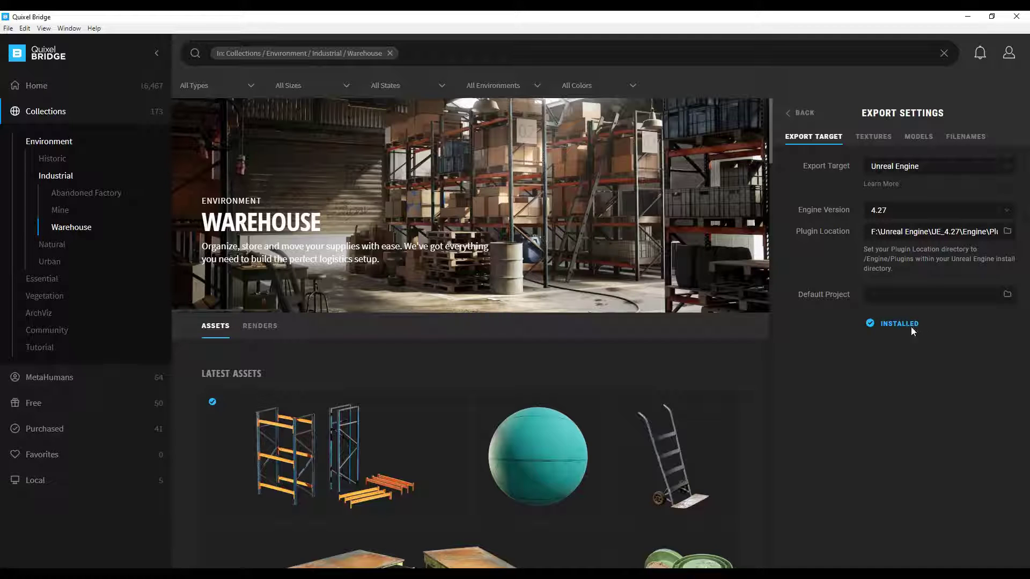
Step: Check the UE_4.27 Plugins folder for the Megascans plugin folder, leaving the plugin location as it is
click(1007, 232)
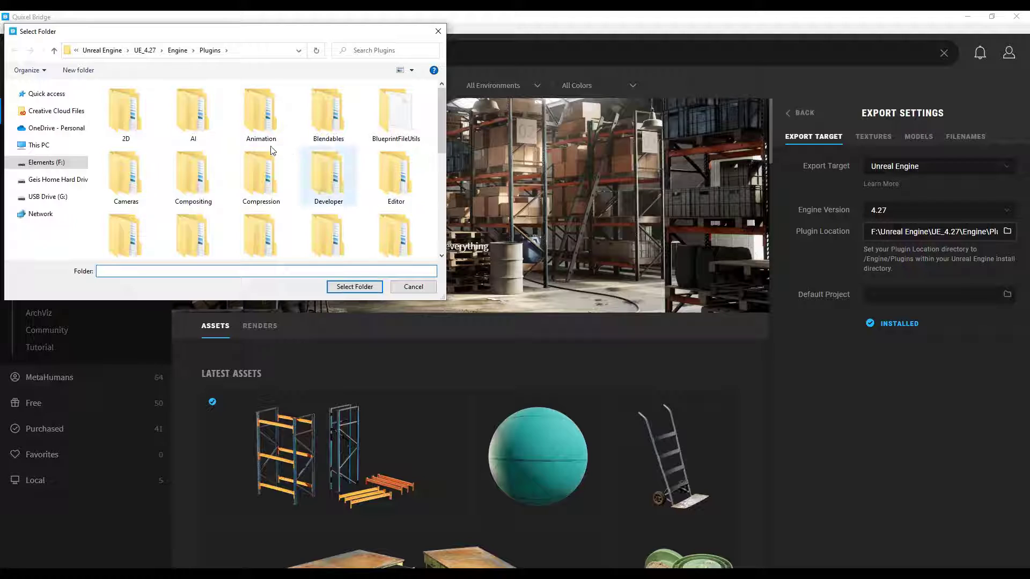
scroll(300, 177, down, 2)
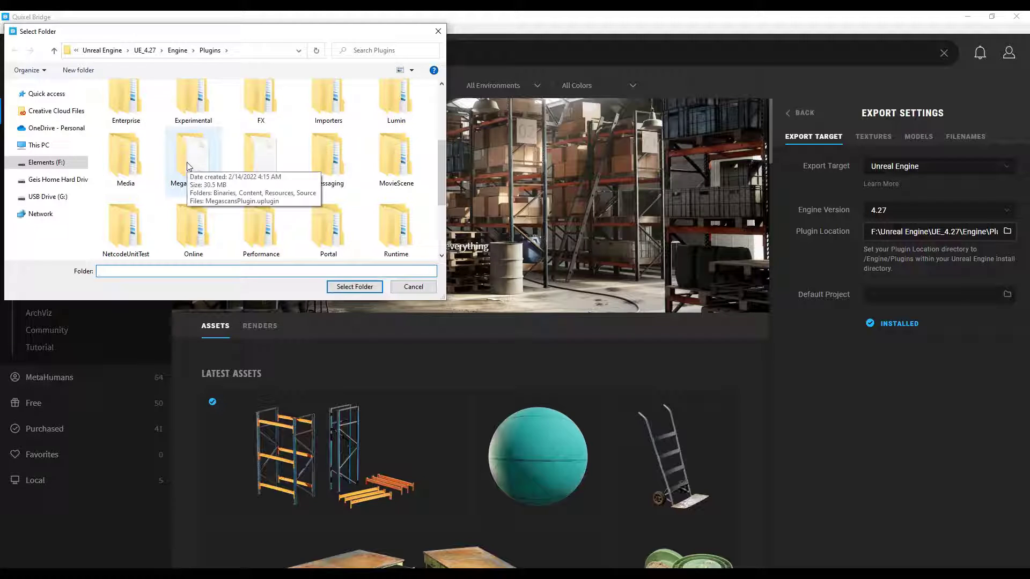
click(413, 287)
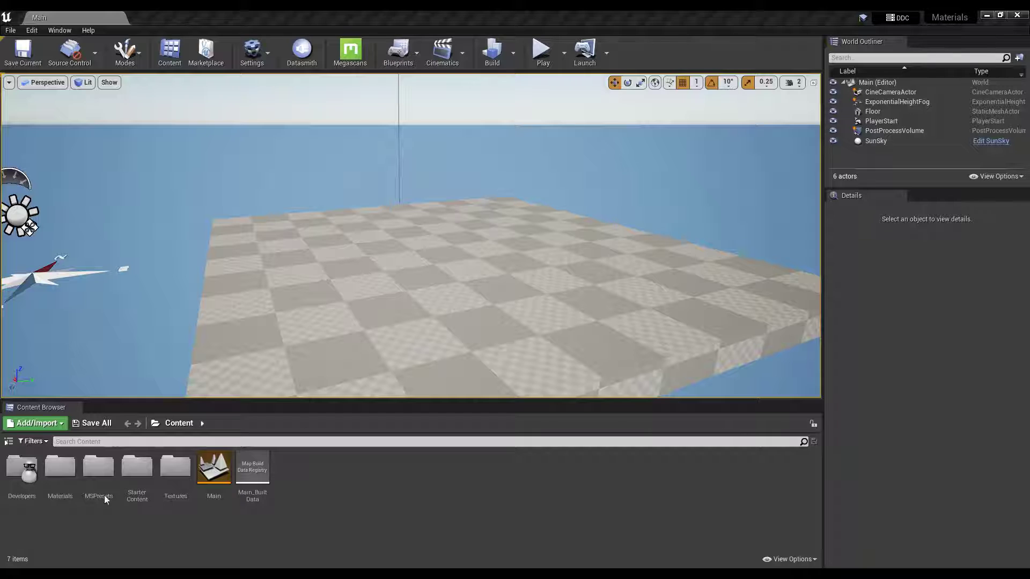
Step: Export the locally downloaded Metal Pallet Racking asset from Quixel Bridge to Unreal Engine and dismiss the export notification
right_drag(419, 262, 460, 264)
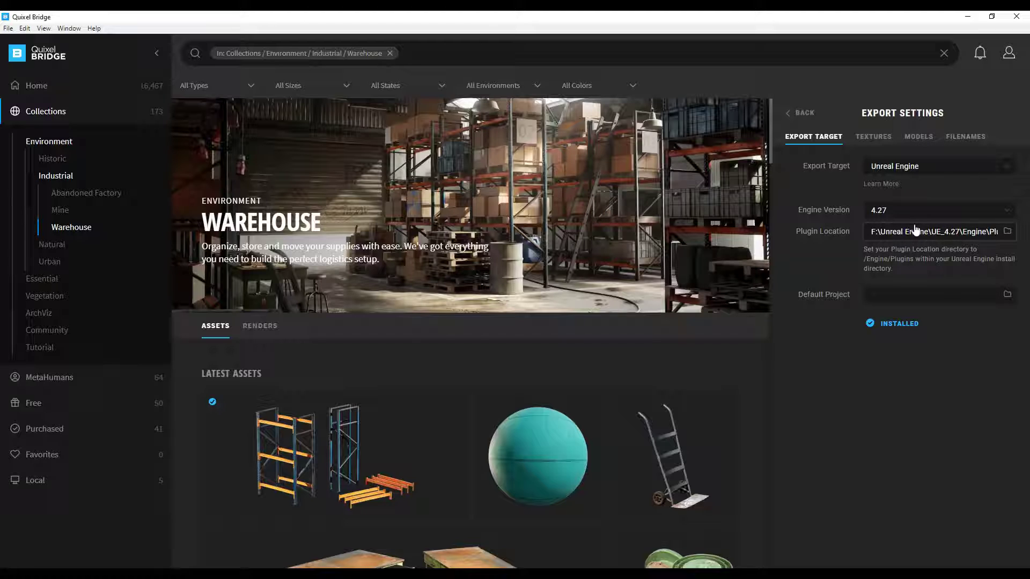
click(48, 481)
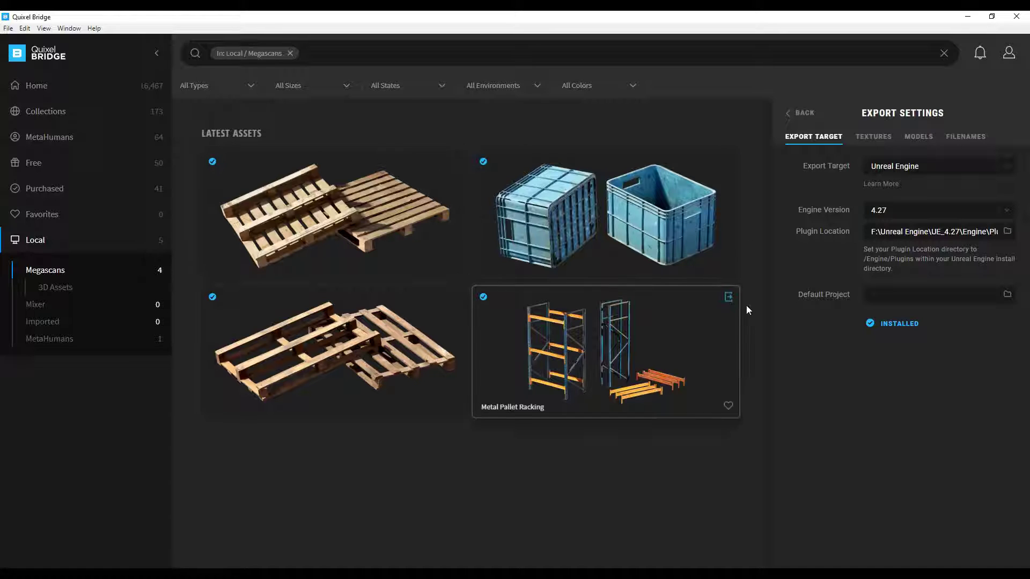
click(728, 299)
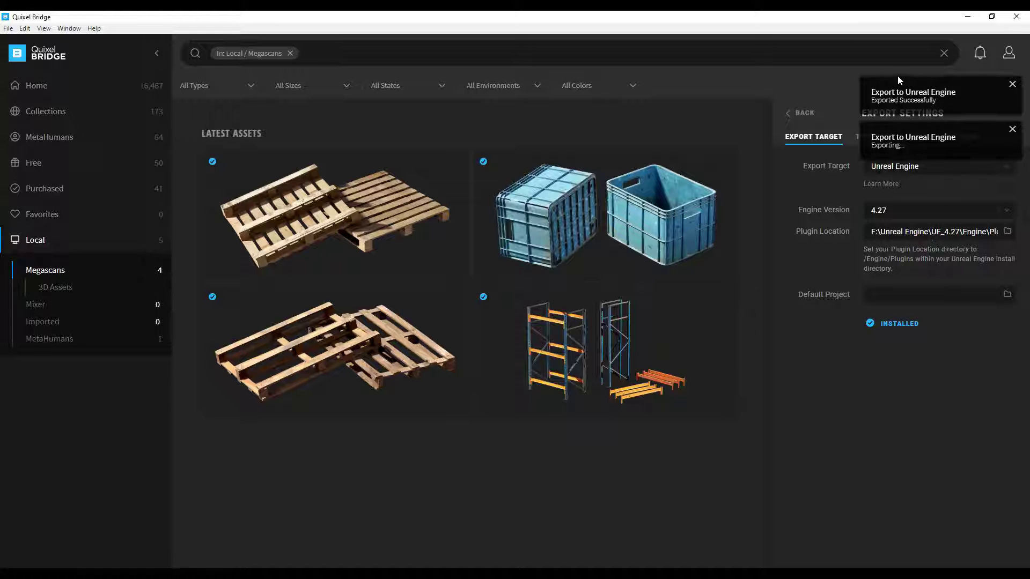
click(1012, 84)
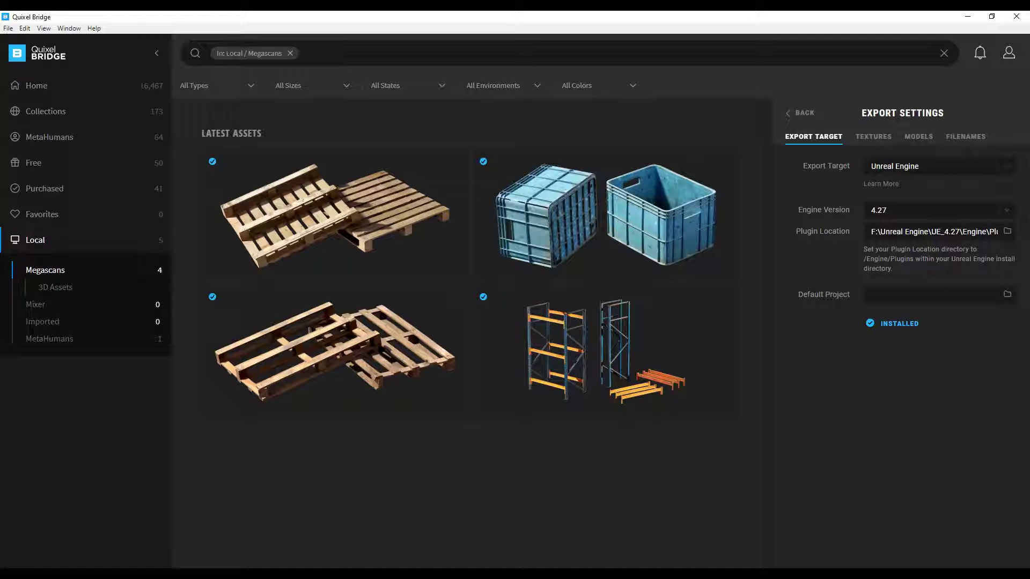
Step: Switch to Unreal Engine, widen the Message Log to read the FBX import messages, and close it
click(803, 525)
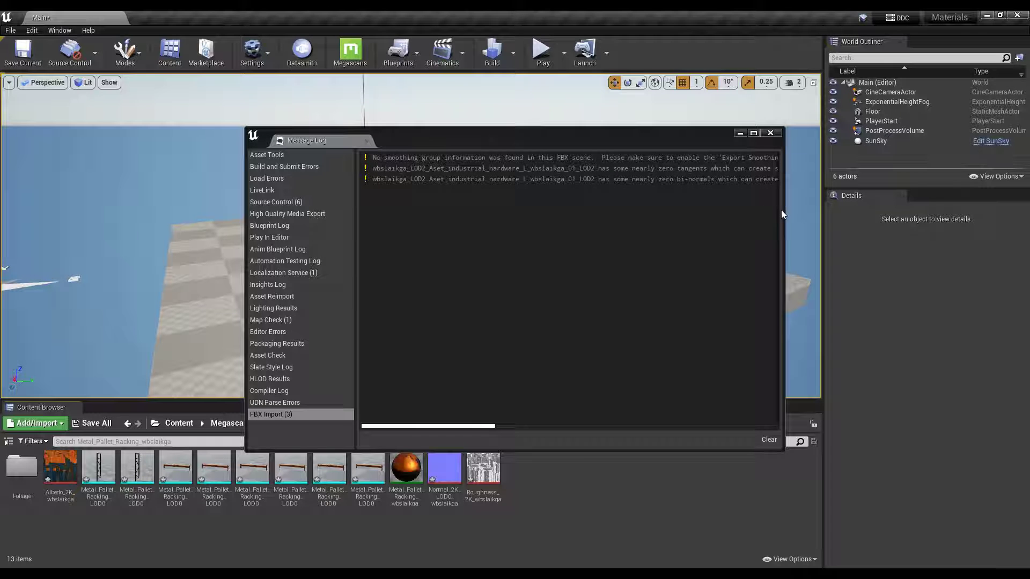
drag(784, 211, 875, 212)
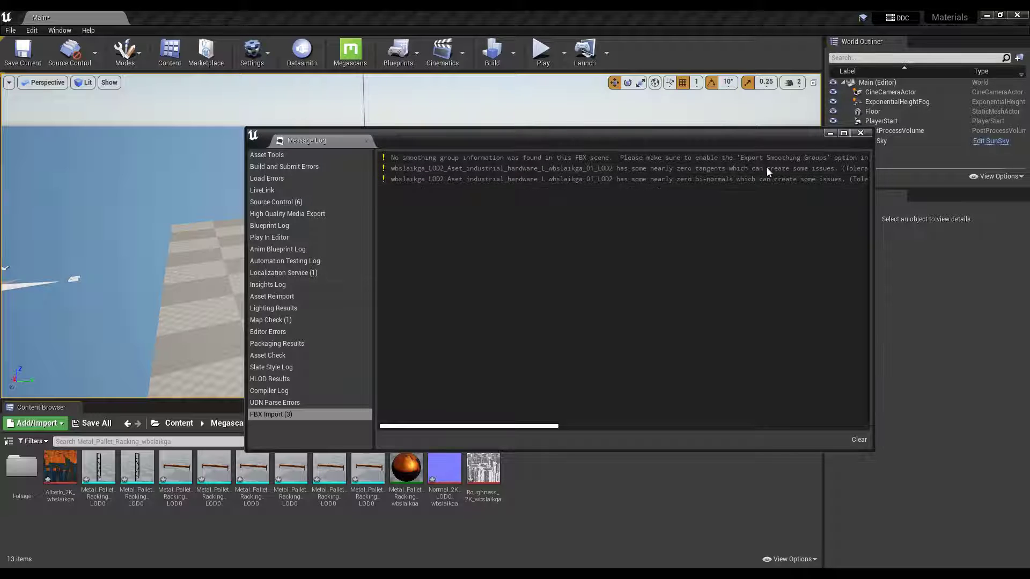
click(860, 133)
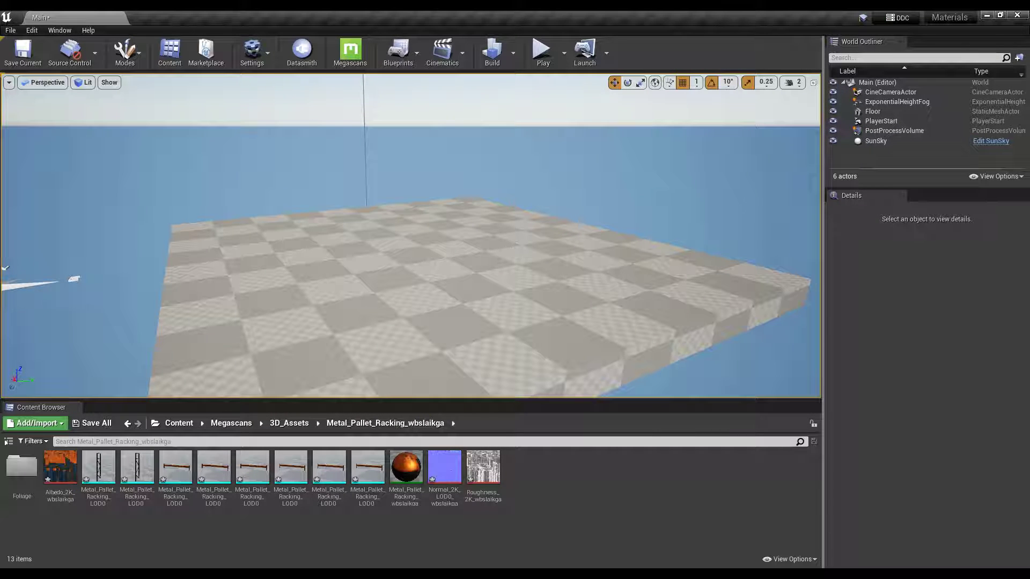
Step: Navigate from the Content root through Megascans and 3D_Assets to the Metal_Pallet_Racking_wbslaikga folder
click(182, 424)
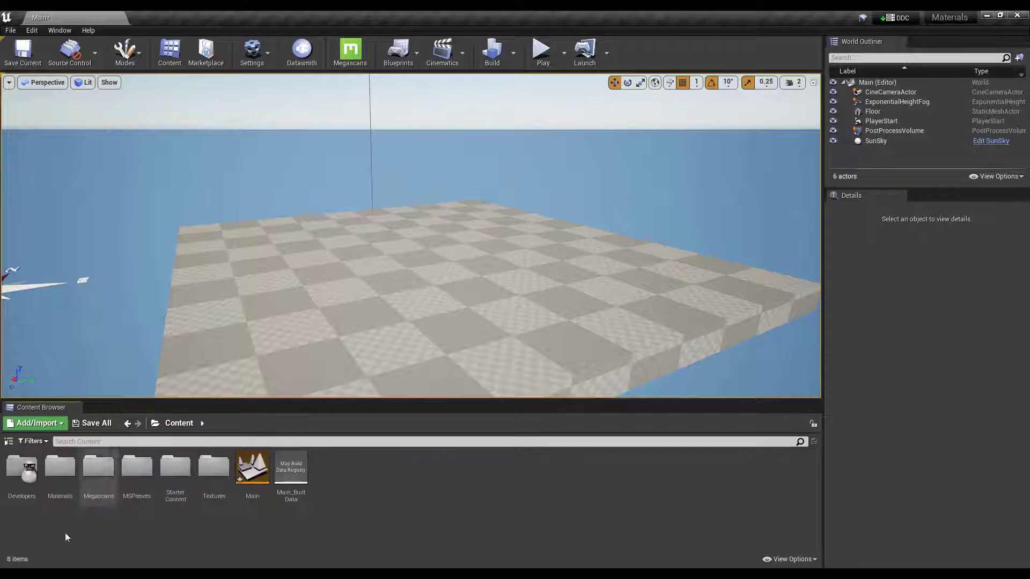
double_click(98, 470)
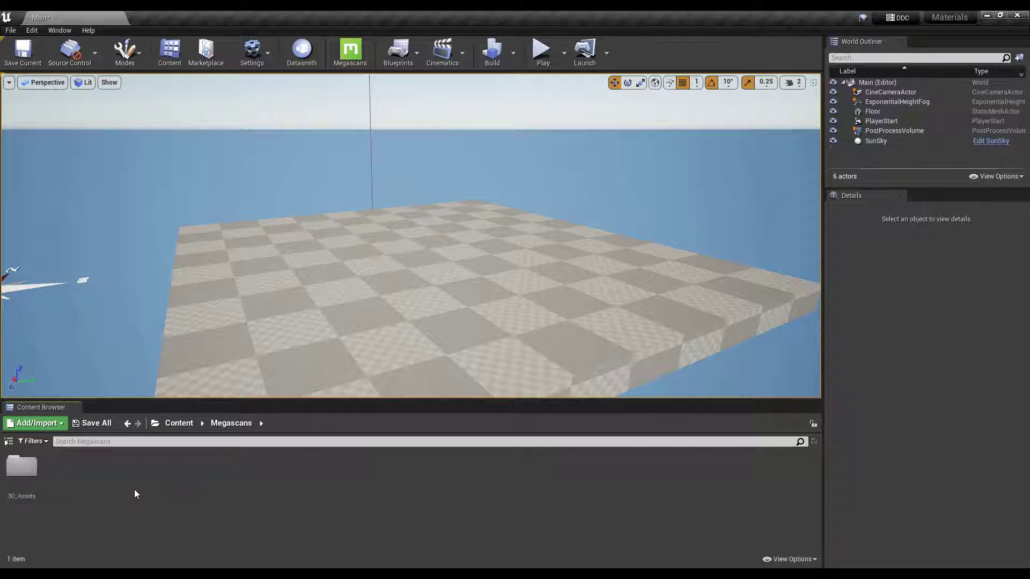
double_click(34, 468)
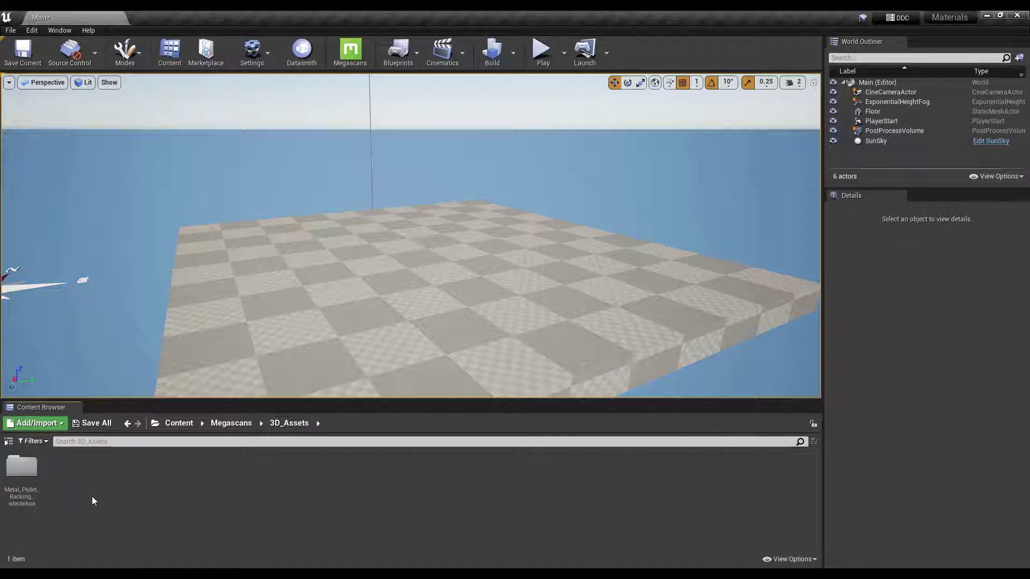
double_click(23, 500)
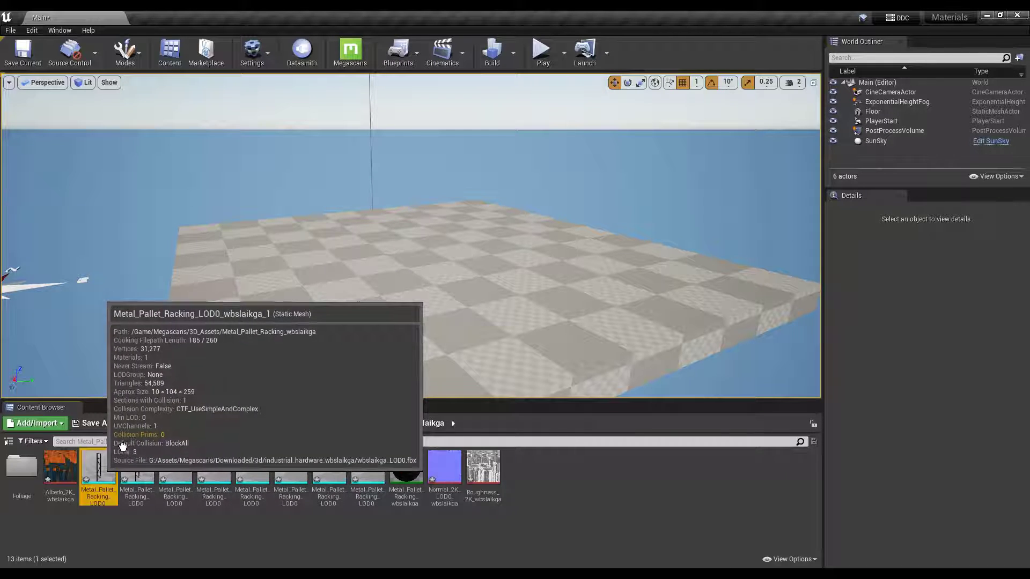
Step: Place the first Metal_Pallet_Racking upright frame on the floor at X 0, Y 675, Z 20 and inspect it up close
drag(99, 468, 406, 252)
right_drag(423, 285, 483, 229)
key(w)
key(w)
key(a)
key(w)
key(w)
key(s)
key(s)
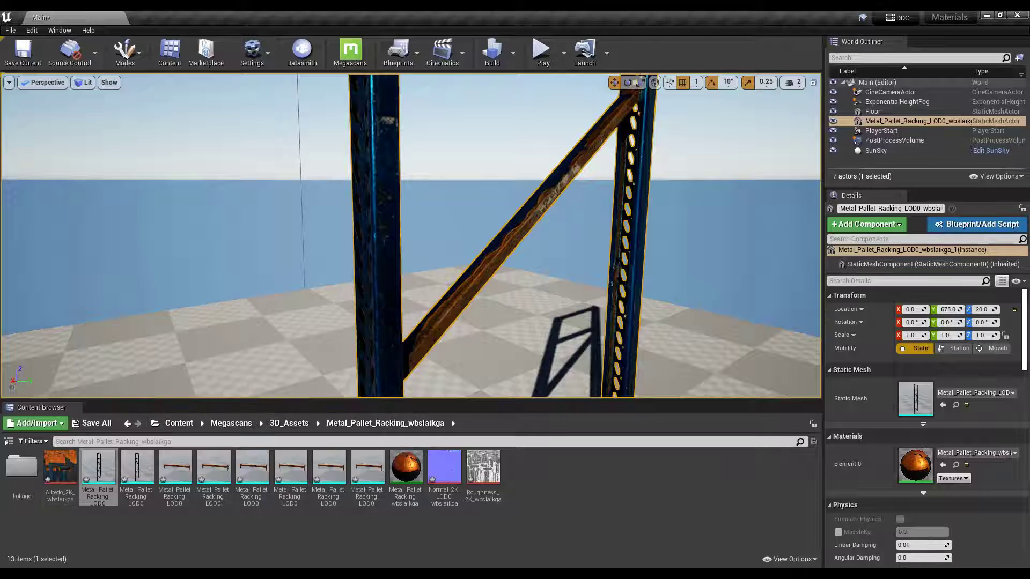
alt+drag(475, 240, 719, 235)
key(d)
right_drag(515, 236, 275, 205)
key(s)
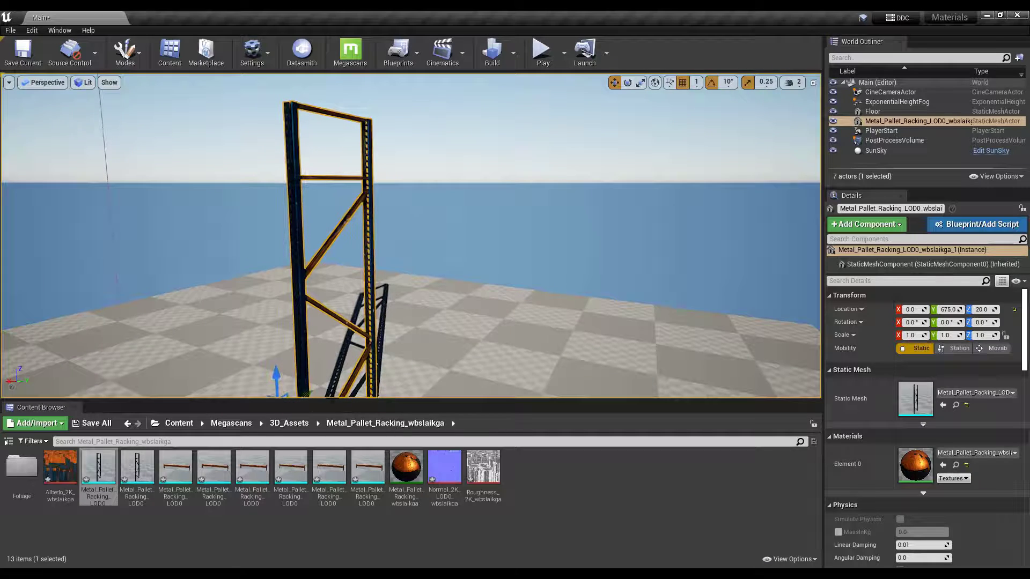
Step: Add the first orange racking beam to the level and align its end with the upright at about X -140, Y 587
drag(176, 465, 366, 387)
right_drag(428, 285, 428, 344)
drag(399, 302, 275, 342)
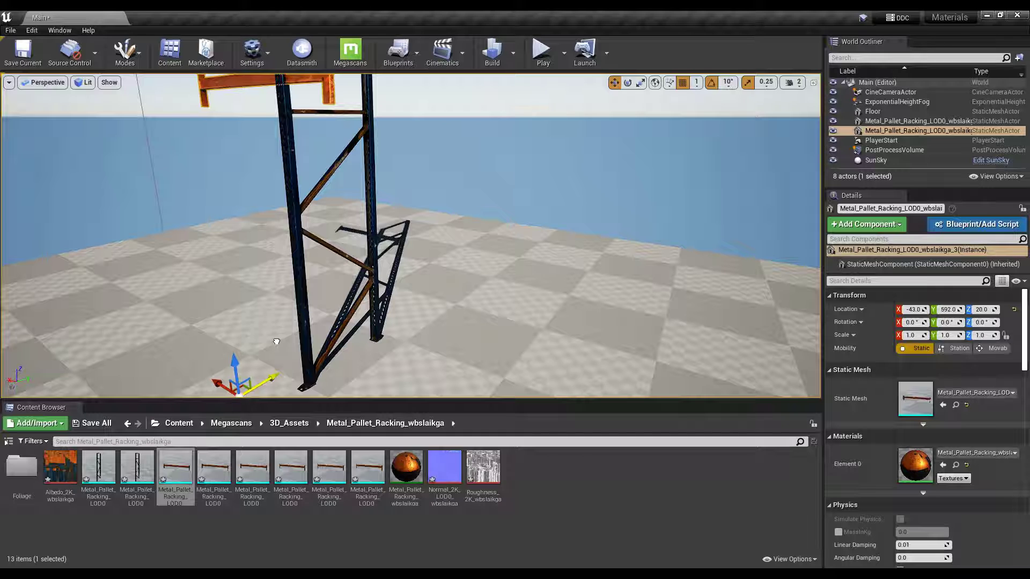
mouse_move(411, 236)
right_down()
mouse_move(404, 210)
mouse_move(402, 252)
right_up()
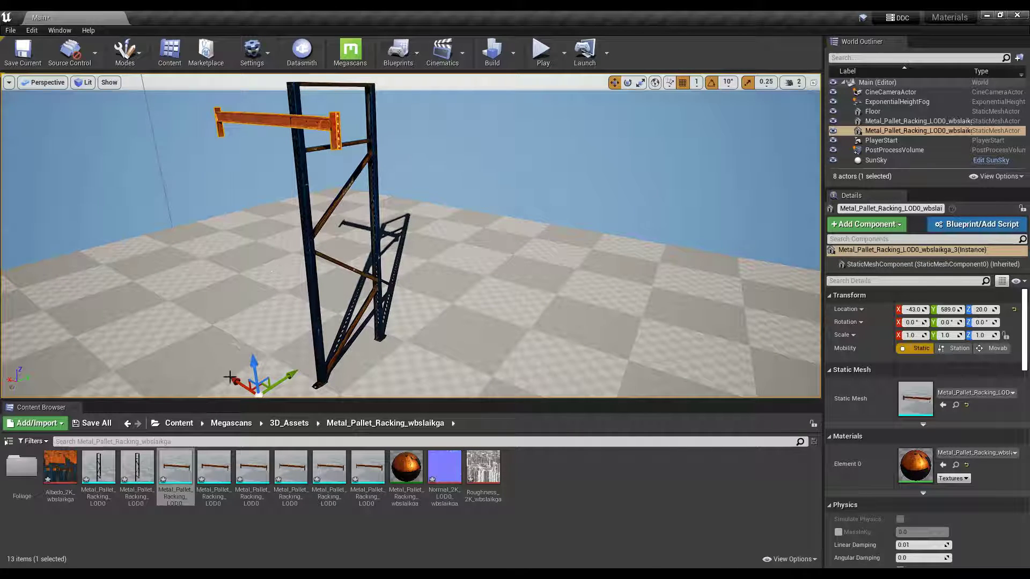
drag(233, 380, 316, 397)
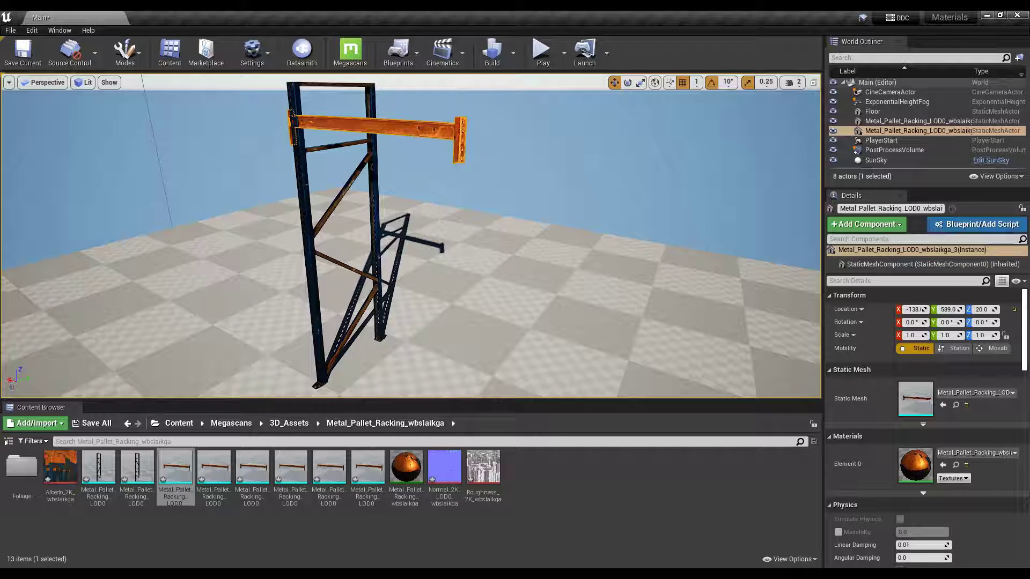
mouse_move(344, 278)
right_down()
mouse_move(344, 262)
mouse_move(339, 314)
mouse_move(341, 295)
right_up()
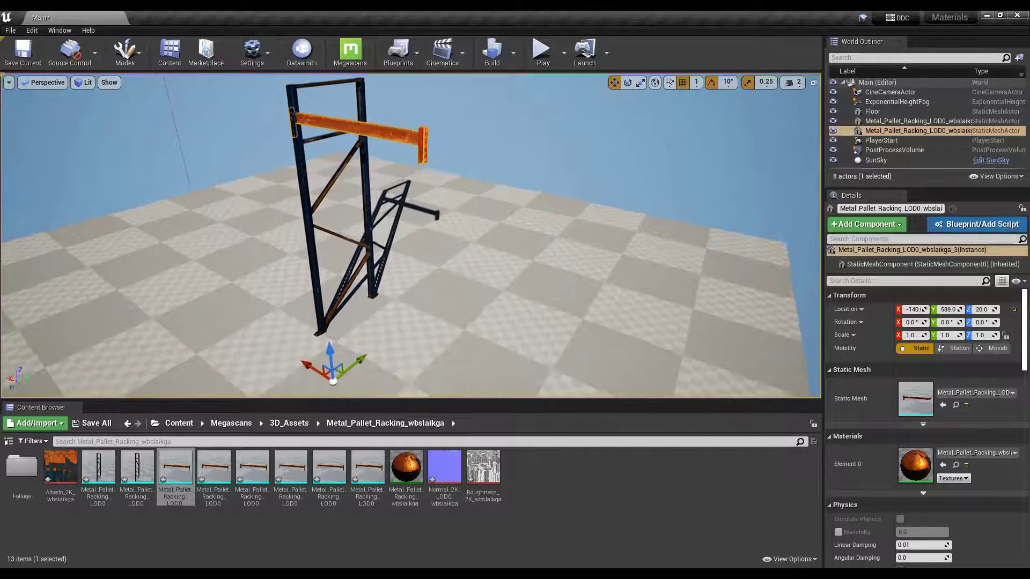
drag(356, 362, 355, 365)
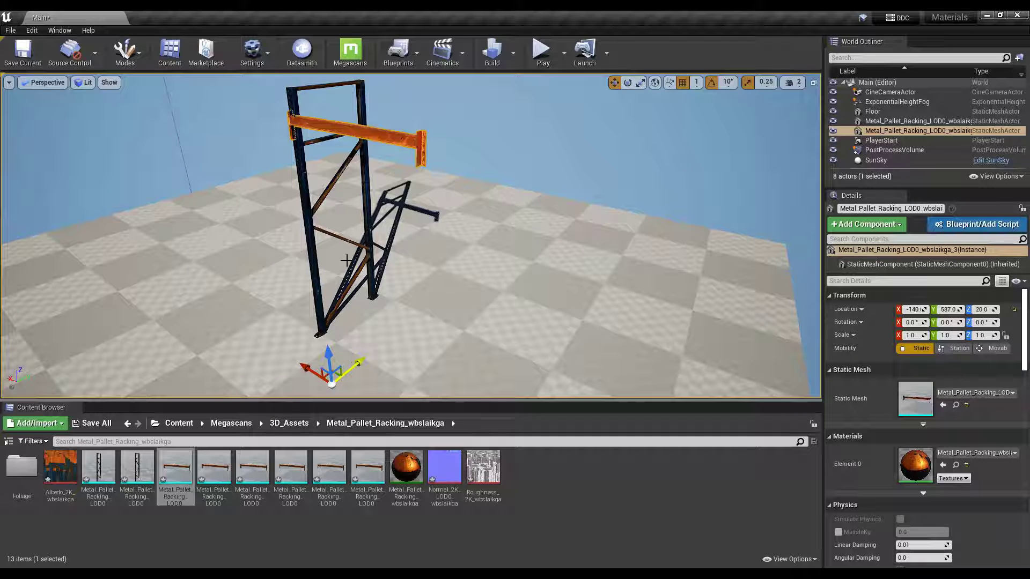
Step: Duplicate the upright frame along the X axis to about X -135, at the far end of the beam
click(306, 210)
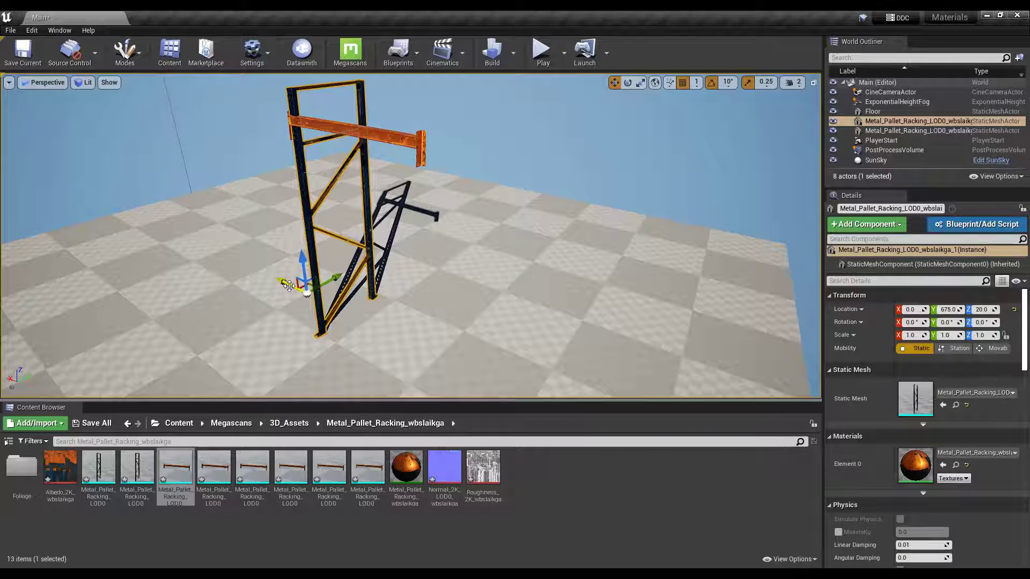
alt+drag(289, 286, 362, 309)
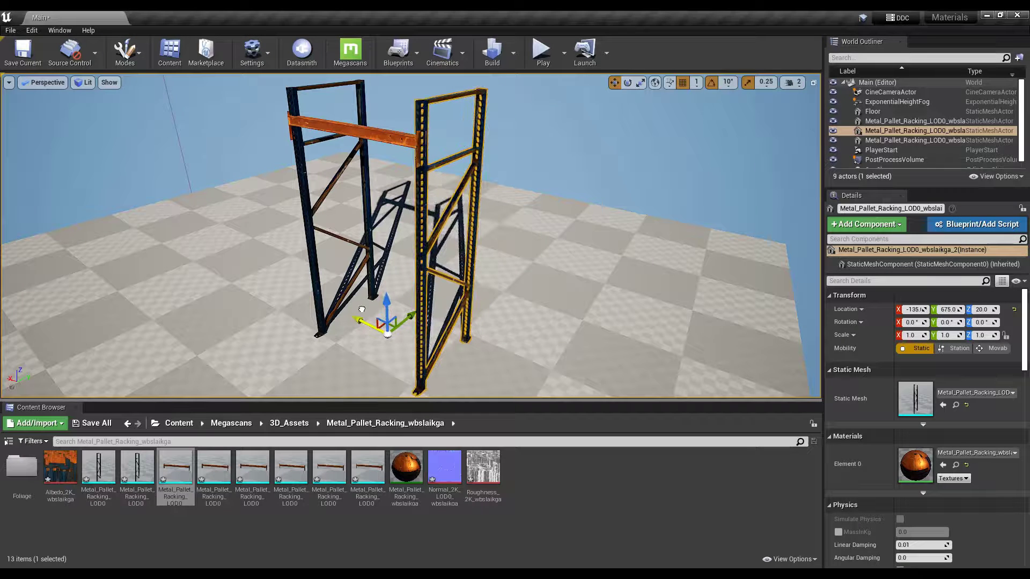
Step: Mirror the orange beam with a Y scale of -1 and move it back onto the uprights at about Y 672
click(378, 129)
key(f)
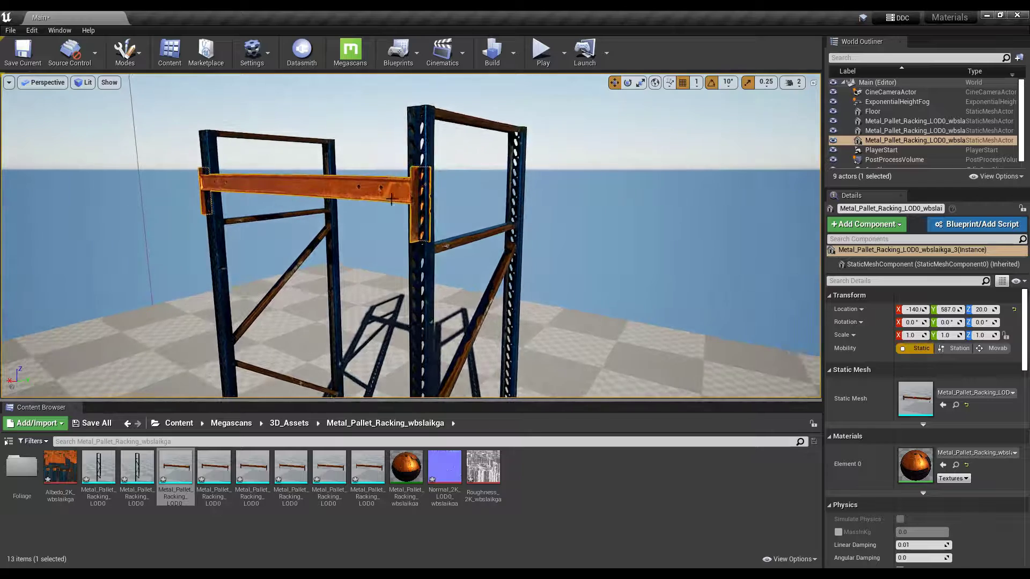
right_drag(392, 198, 407, 226)
key(w)
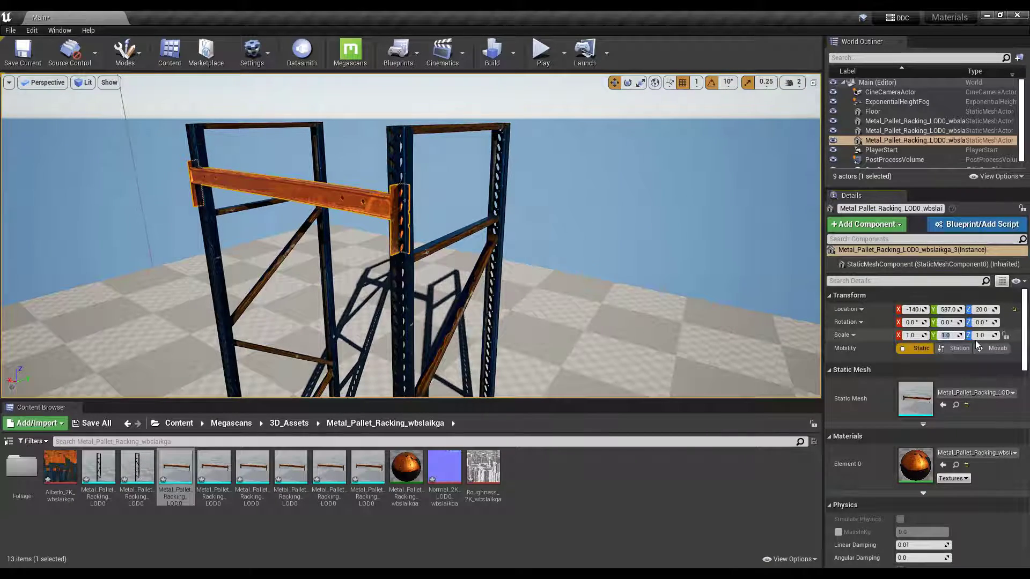
text(10)
key(Return)
click(945, 335)
text(-1)
key(Return)
key(s)
right_drag(408, 220, 386, 209)
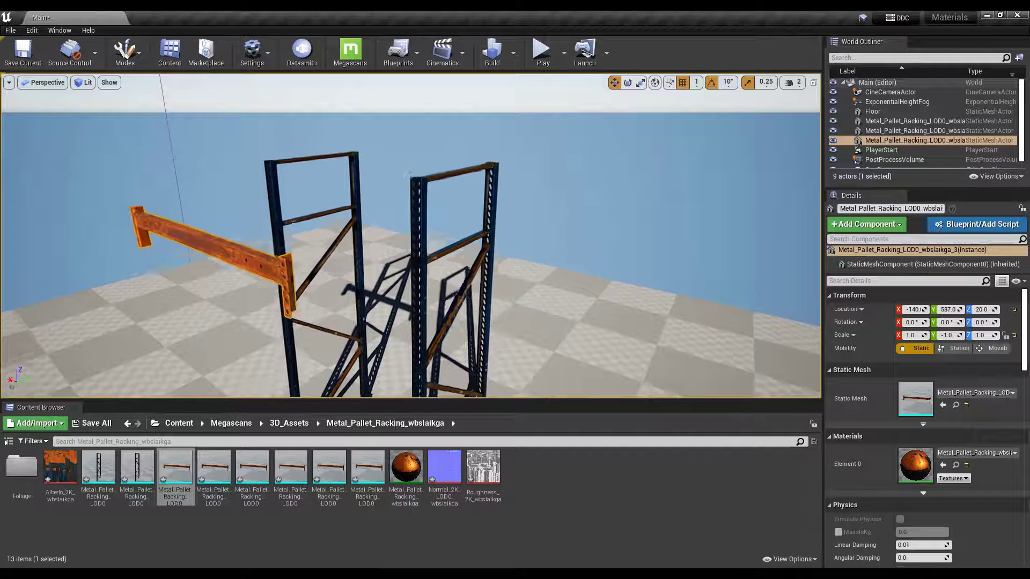
alt+drag(364, 230, 423, 336)
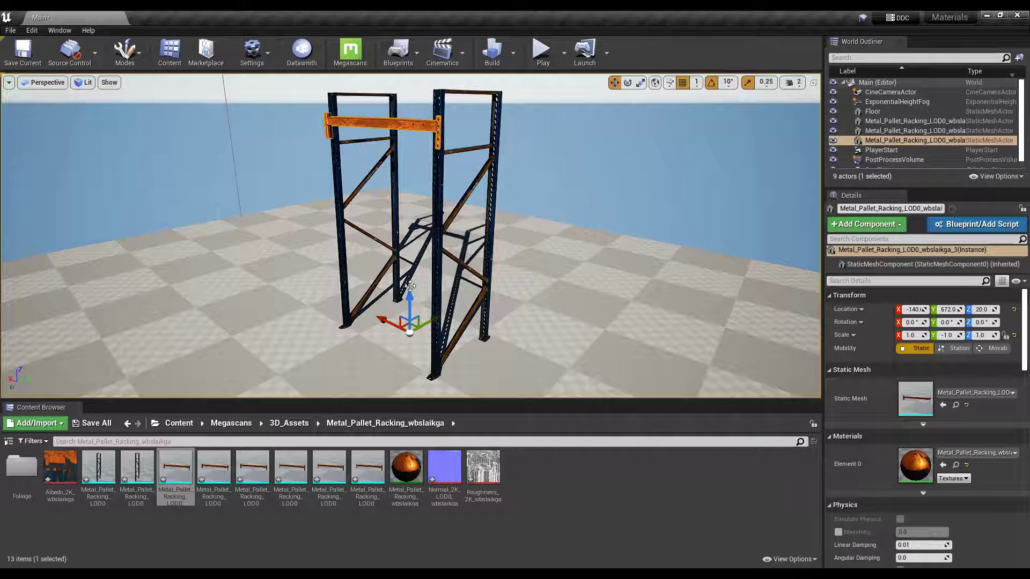
Step: Fit the uprights to the beam by moving the first one to Y 673 and the second one to about X -139
click(339, 293)
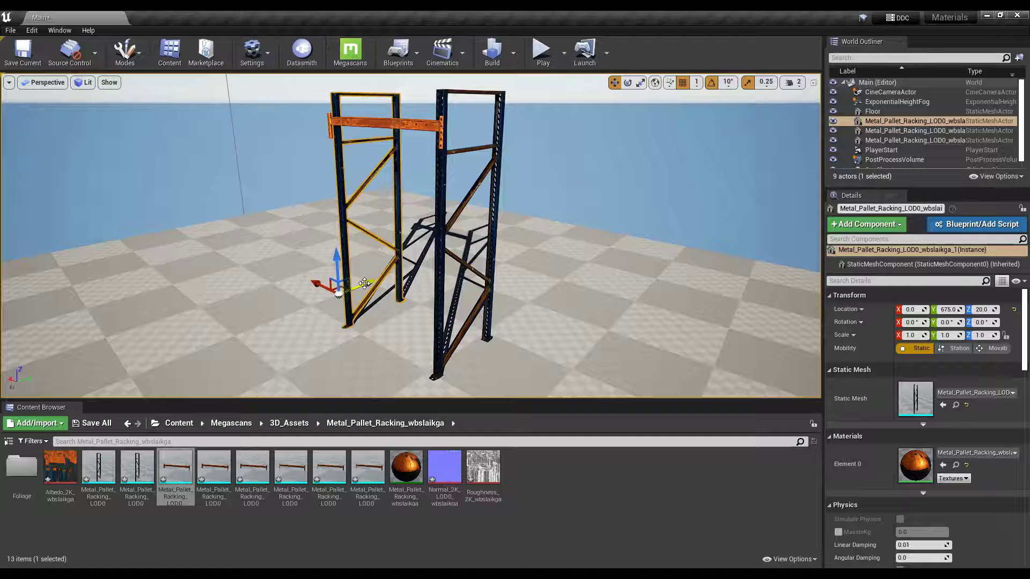
drag(365, 283, 363, 284)
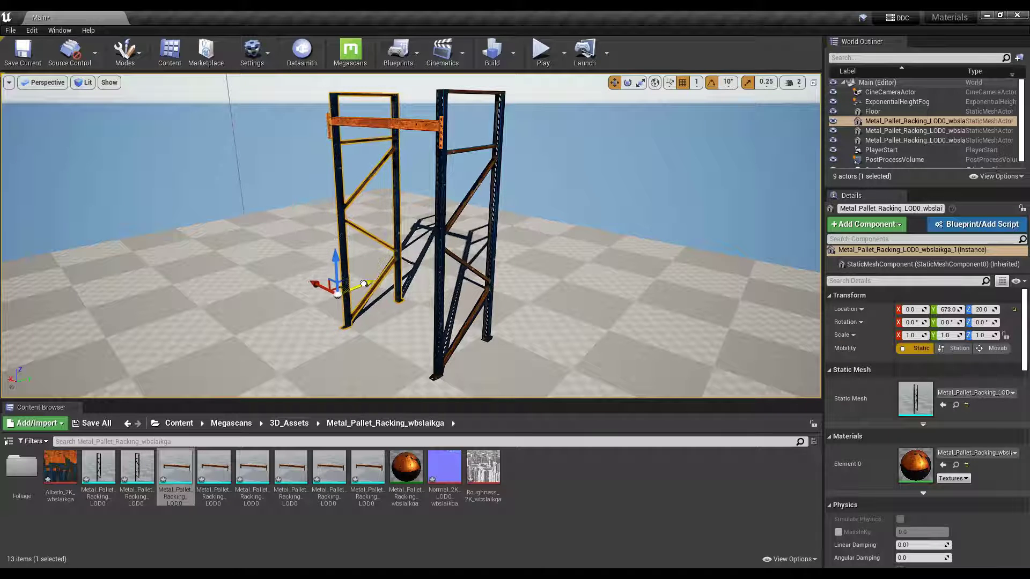
right_drag(363, 284, 371, 255)
key(w)
key(q)
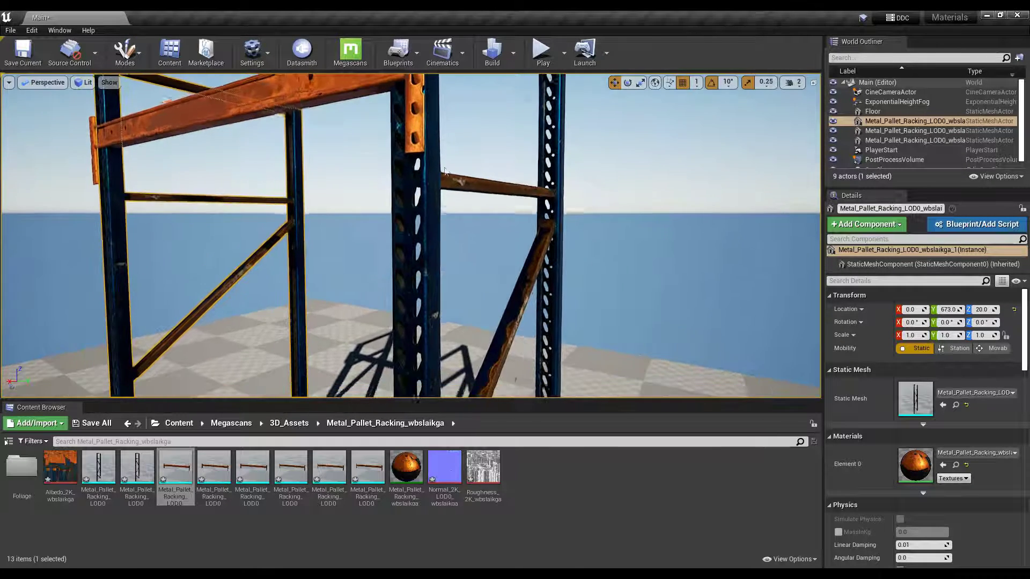
click(435, 225)
mouse_move(456, 225)
right_down()
mouse_move(455, 290)
mouse_move(440, 204)
mouse_move(429, 210)
mouse_move(440, 232)
right_up()
key(s)
key(w)
key(s)
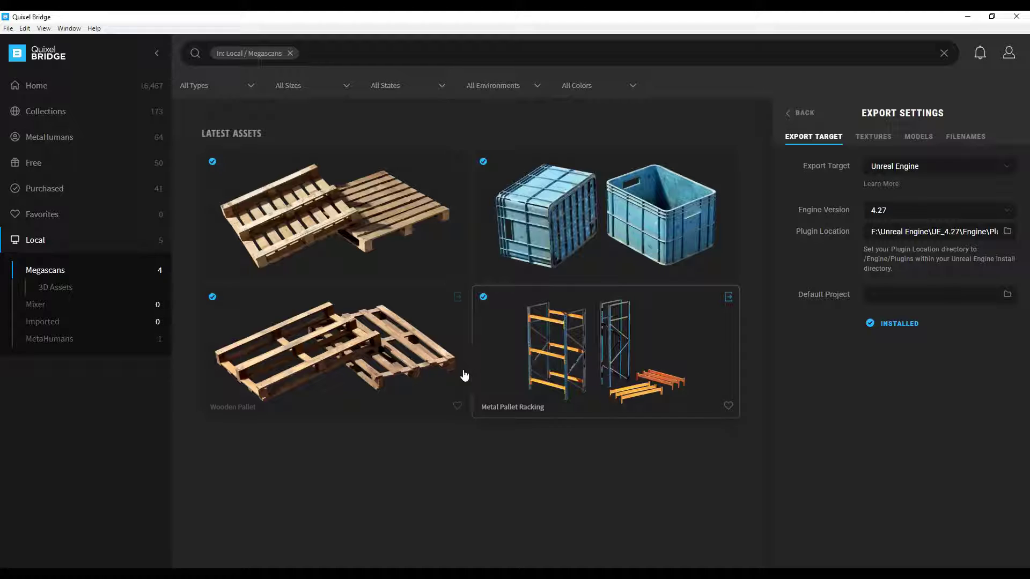
Step: In Quixel Bridge, export both Wooden Pallet assets and the Plastic Crate to Unreal Engine
click(457, 299)
click(457, 301)
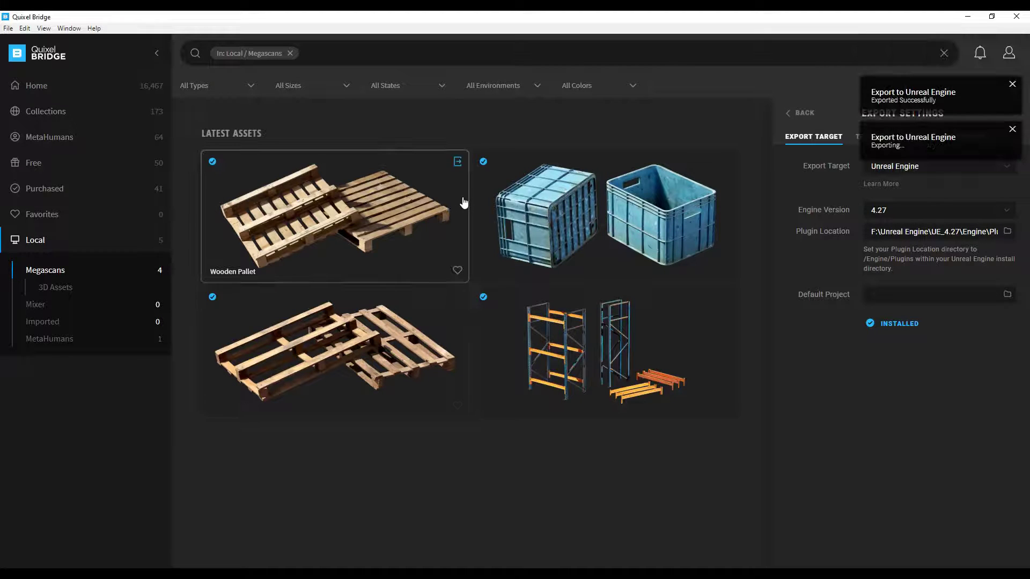
click(457, 163)
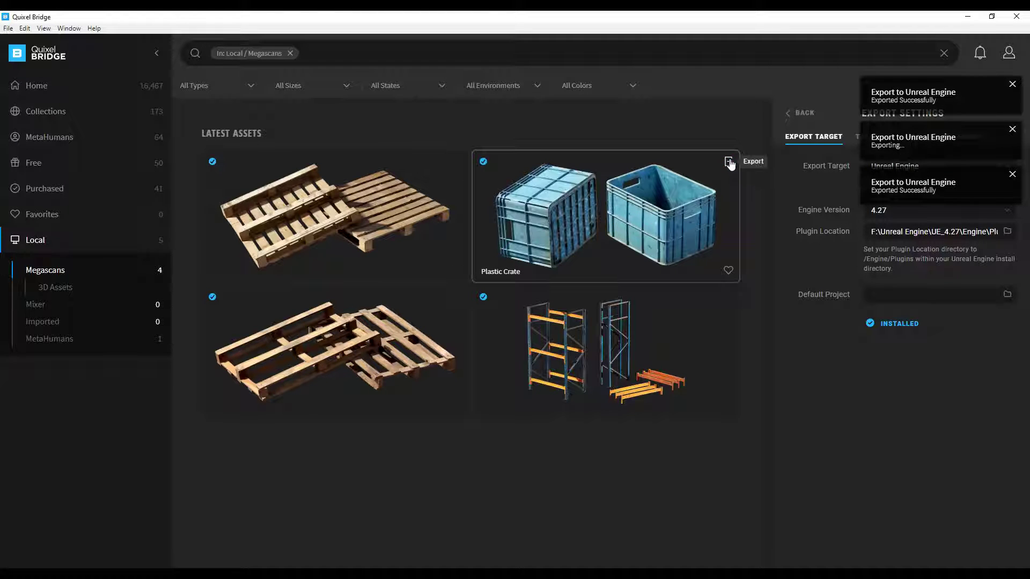
click(729, 162)
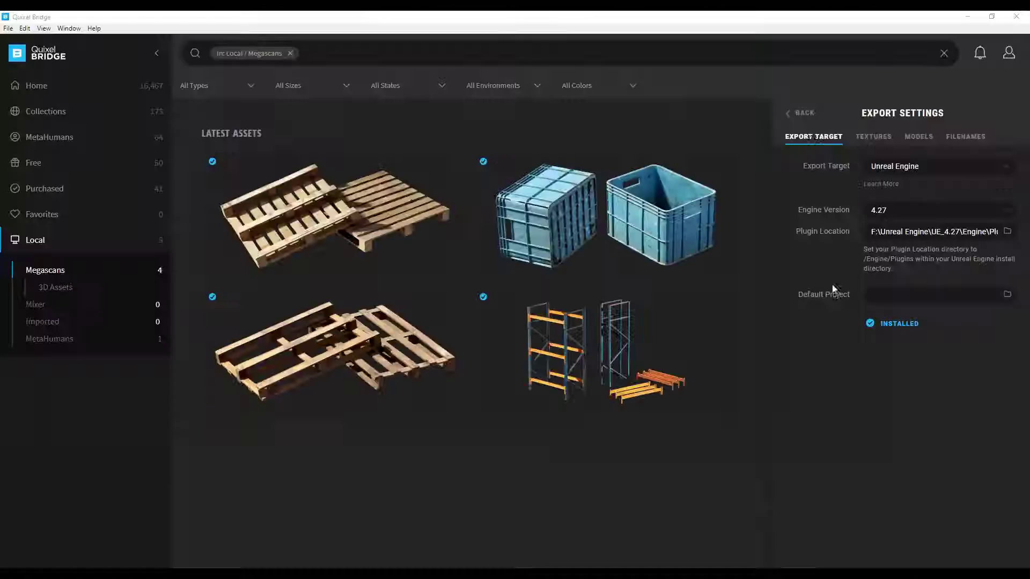
Step: Switch to Unreal Engine and place the Wooden_Pallet_LOD0_vh1icei mesh from 3D_Assets on the floor beside the rack, at about X -274, Y 859
key(alt+Tab)
click(861, 134)
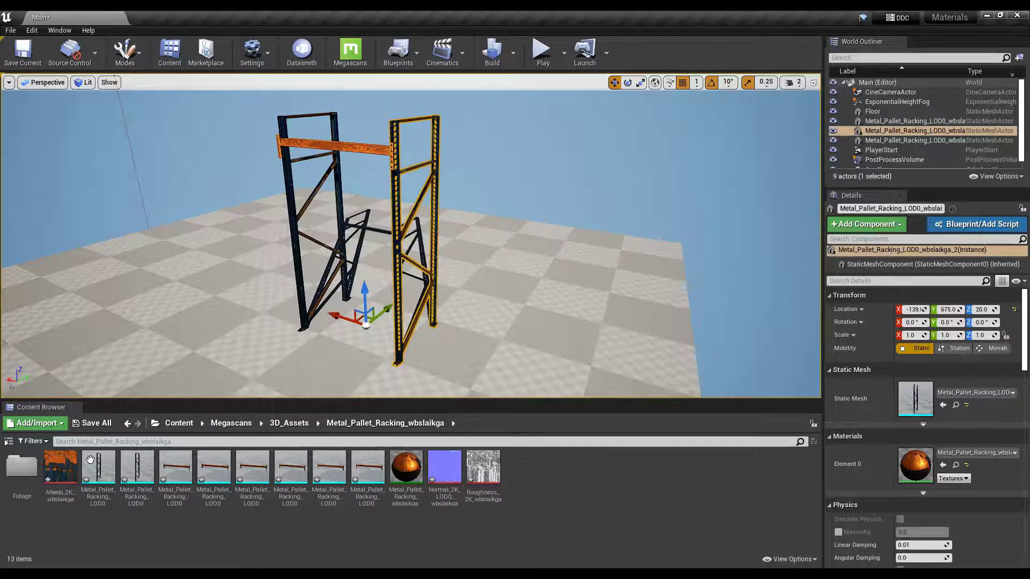
click(295, 423)
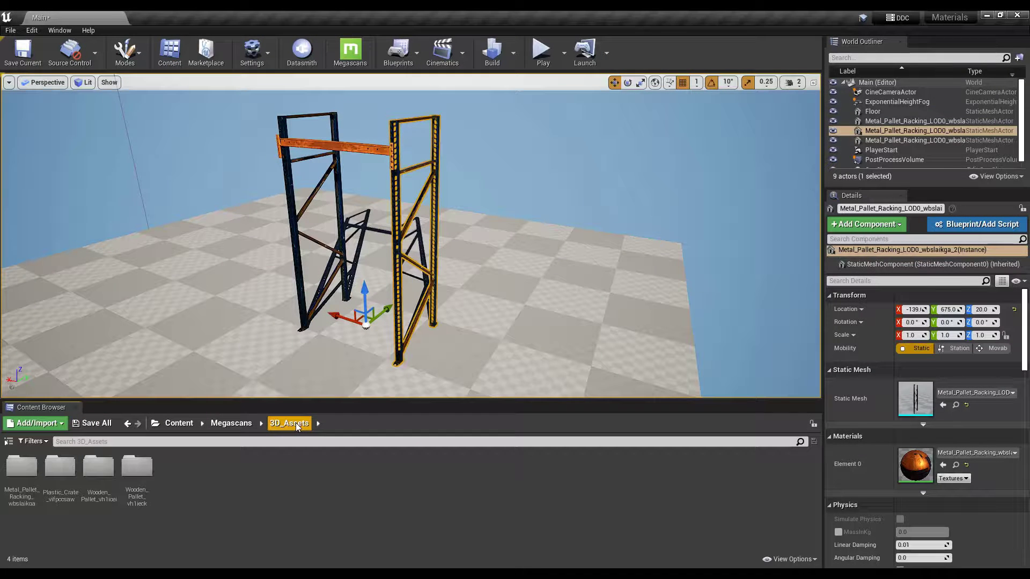
double_click(99, 478)
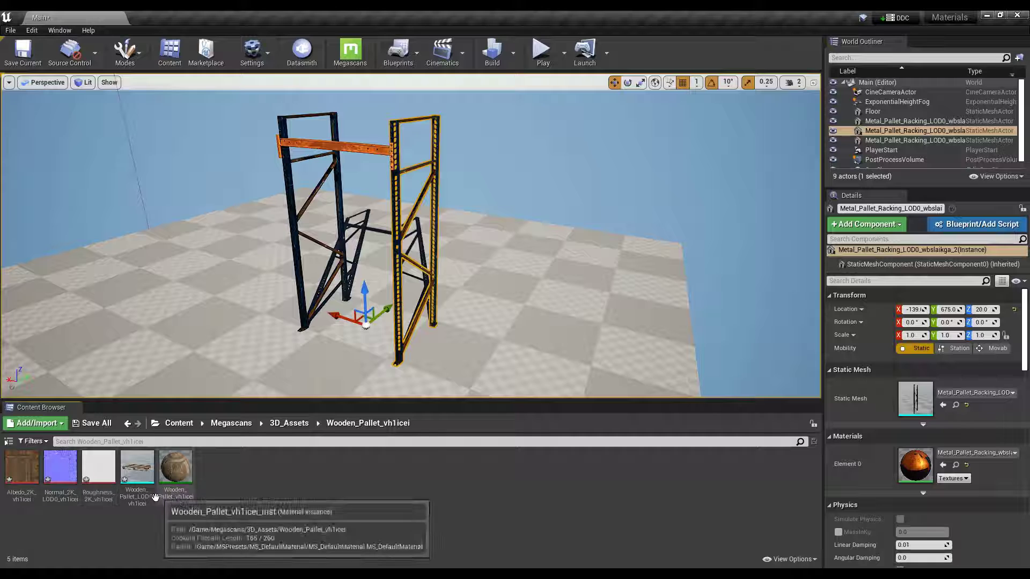
drag(136, 467, 512, 290)
Step: Place the Plastic_Crate_LOD0_vifpccsaw mesh from its 3D_Assets folder in front of the pallet, at about X -272, Y 744
click(289, 423)
double_click(60, 467)
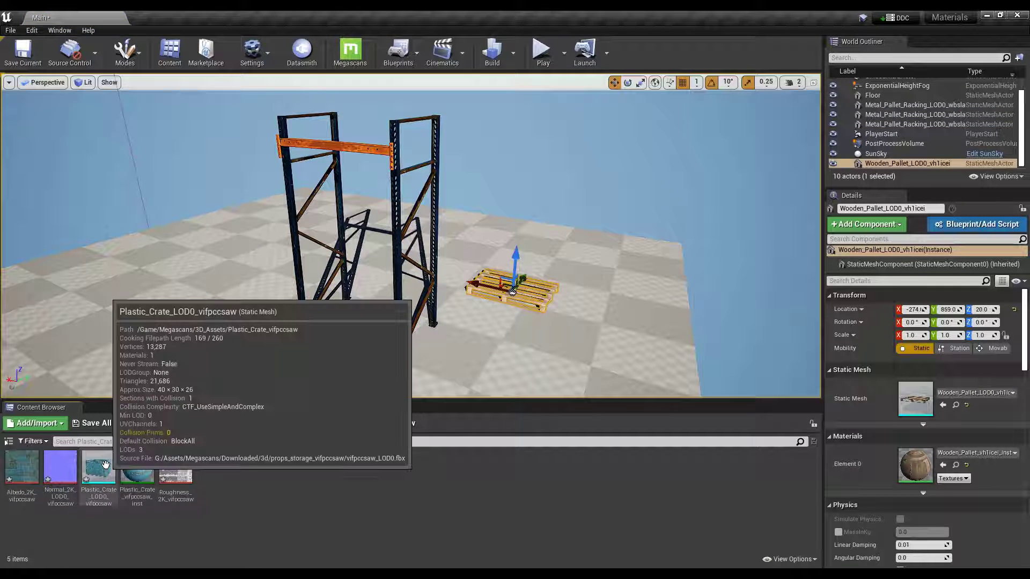
drag(98, 467, 485, 328)
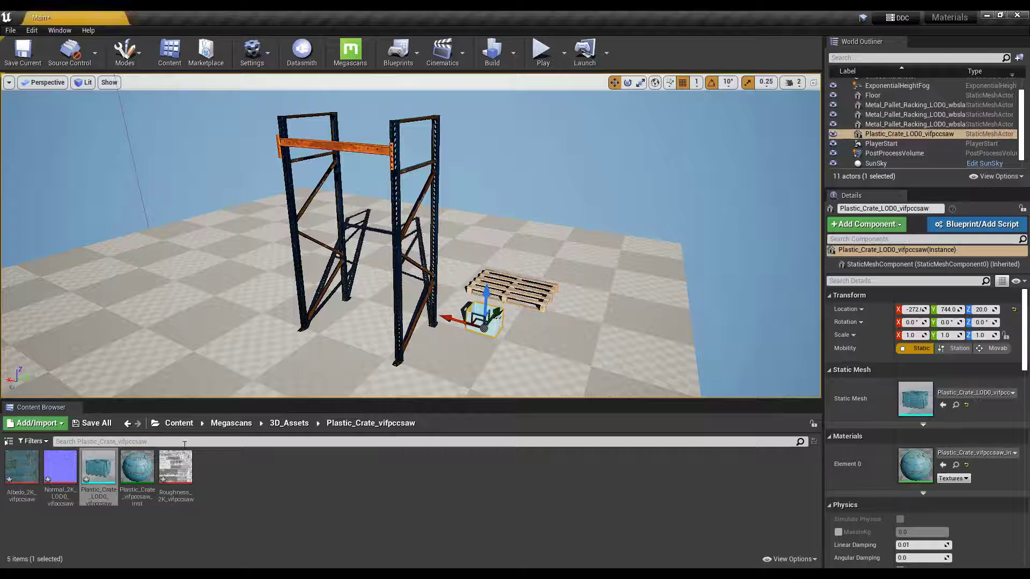
Step: Place the Wooden_Pallet_LOD0_vh1jeck mesh next to the first pallet at about X -408, Y 862 and inspect it up close
click(289, 423)
double_click(138, 470)
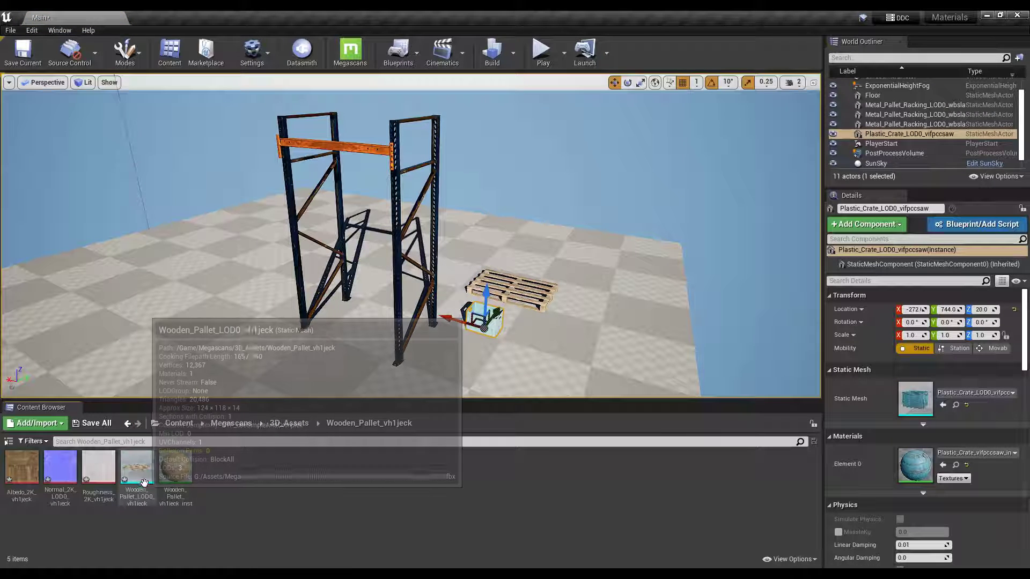
drag(137, 466, 610, 313)
right_drag(609, 313, 655, 341)
key(w)
key(w)
key(w)
key(s)
right_drag(462, 268, 459, 267)
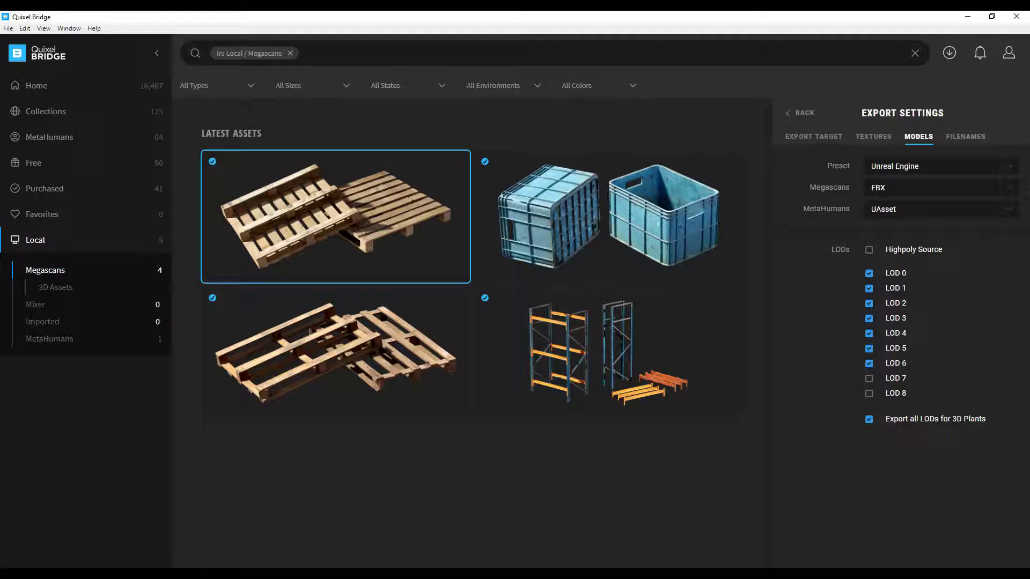
Step: In Quixel Bridge, open the selected Wooden Pallet's download settings and check its model format and LOD options
click(897, 547)
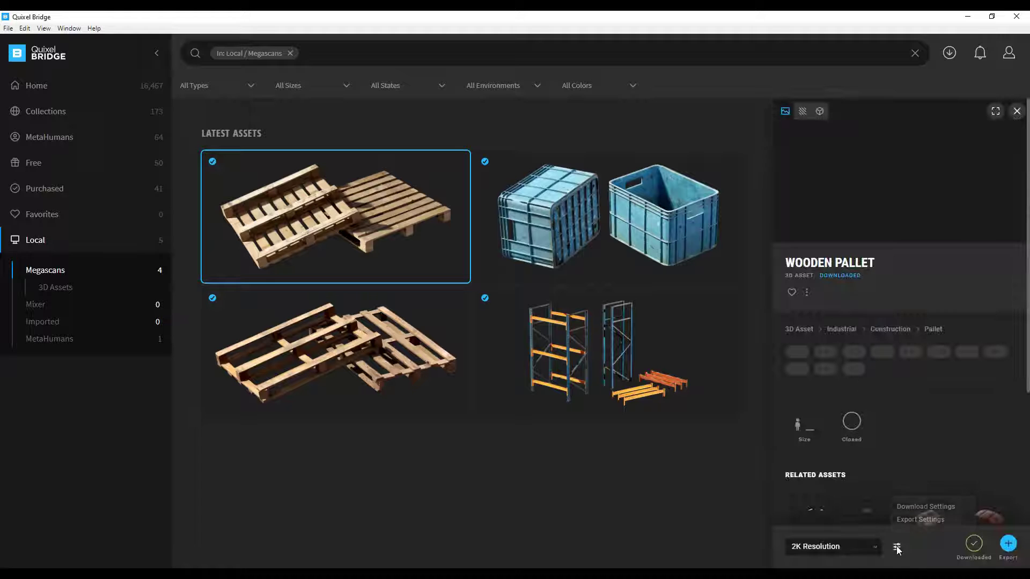
click(918, 508)
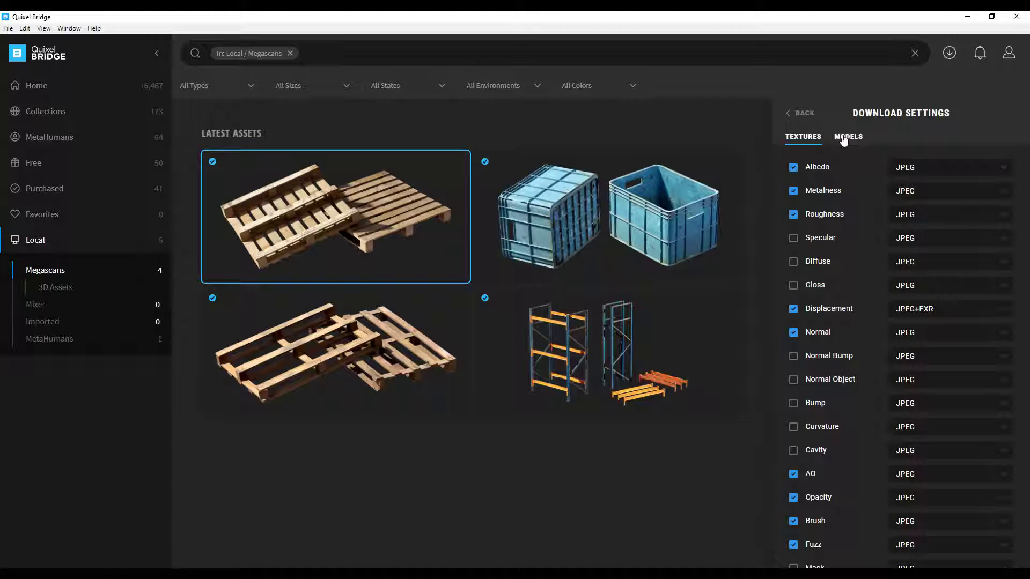
click(844, 139)
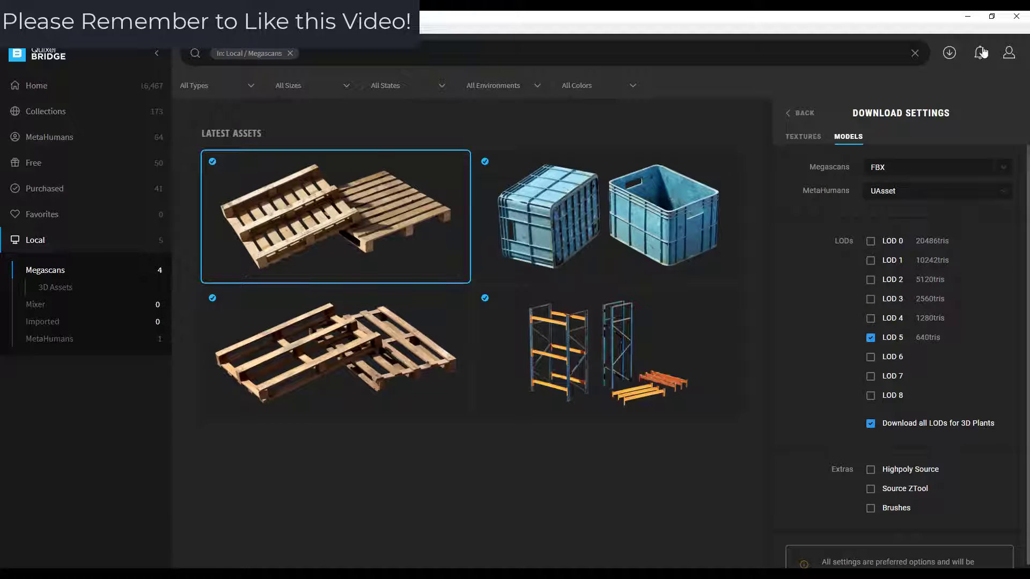
Step: Switch to Unreal Engine and examine how the racking, crate and pallets change LOD with distance using Mesh LOD Coloration
click(966, 19)
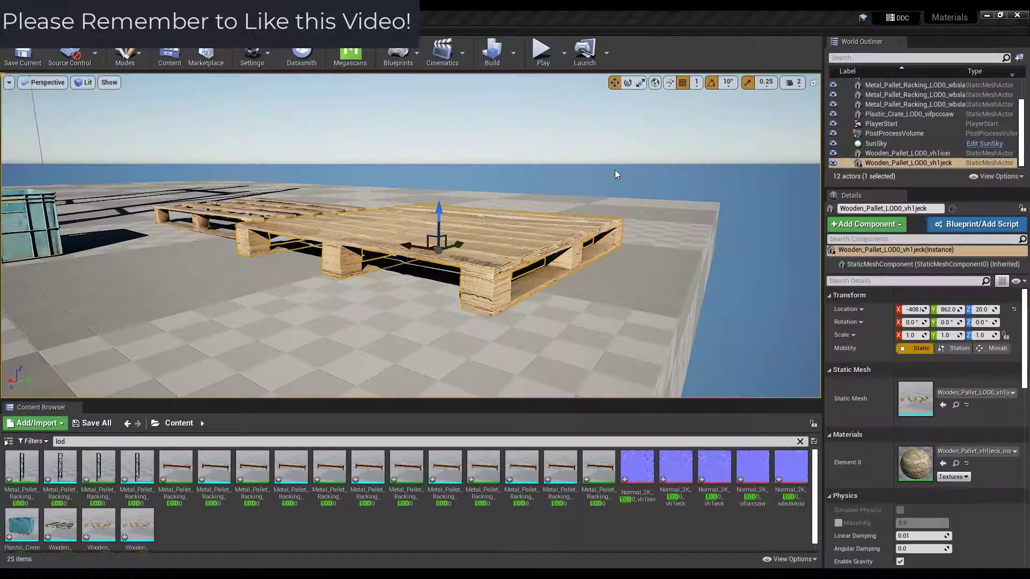
click(84, 82)
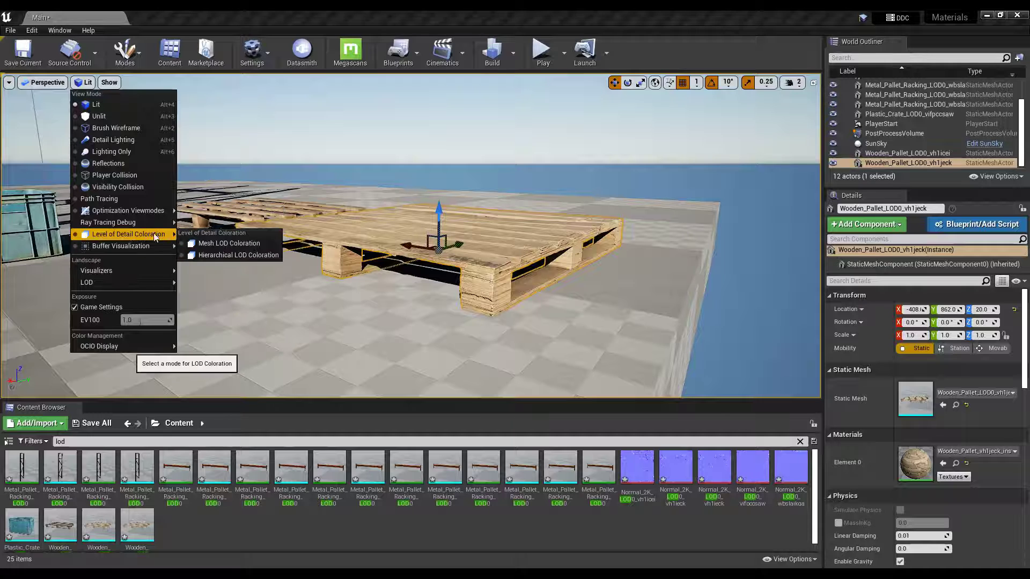
click(229, 244)
right_drag(411, 236, 329, 176)
key(s)
key(s)
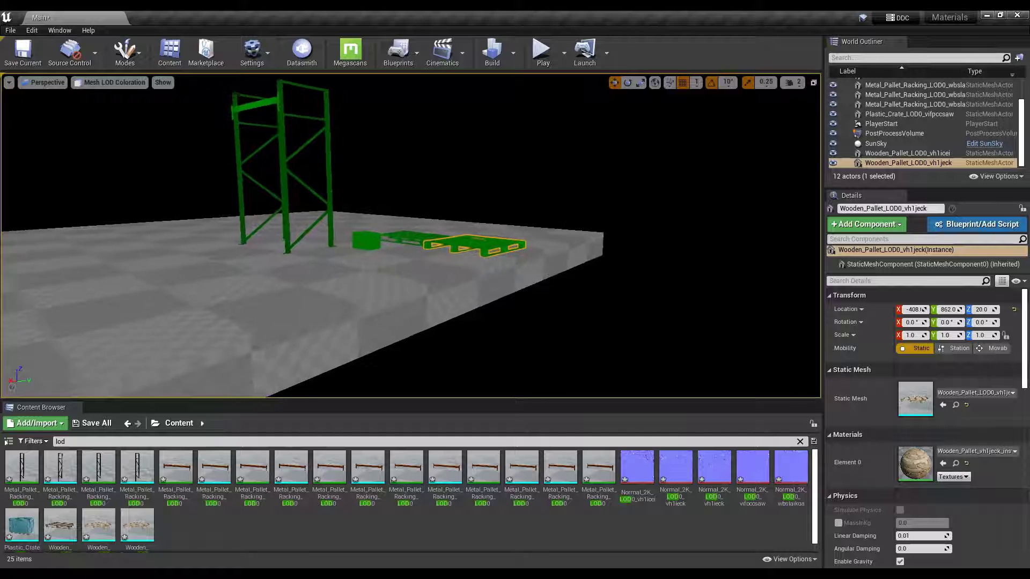
key(w)
right_drag(411, 236, 439, 238)
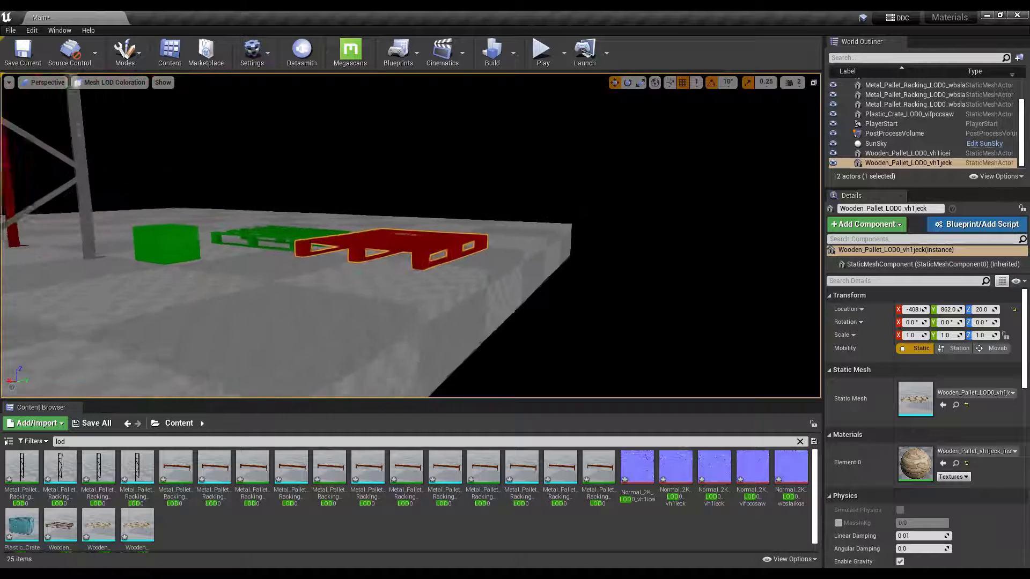
right_drag(348, 175, 355, 175)
Step: Return the viewport to Lit mode and view the pallets and crate from different distances
click(109, 83)
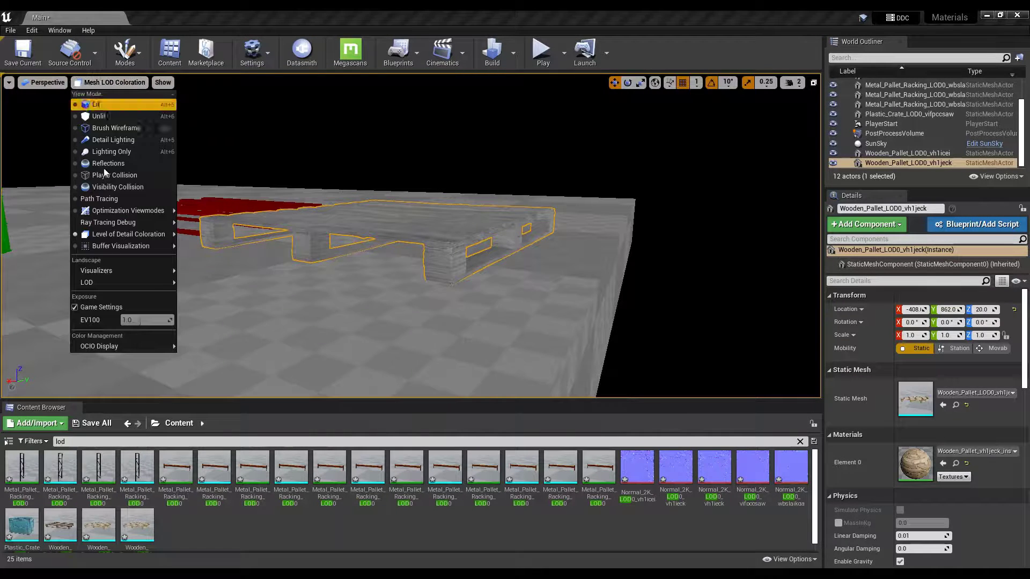
click(112, 106)
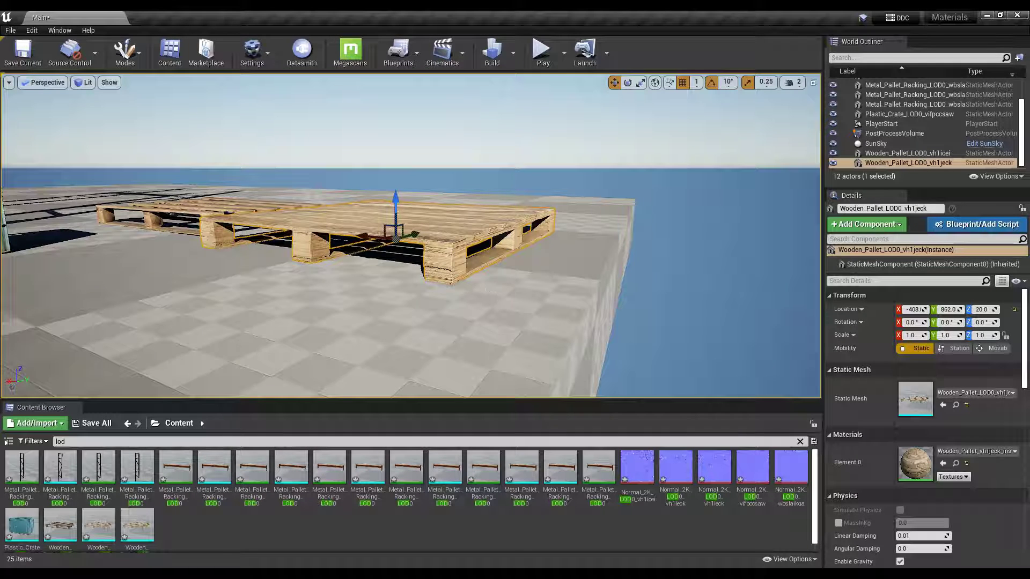
right_drag(410, 235, 370, 243)
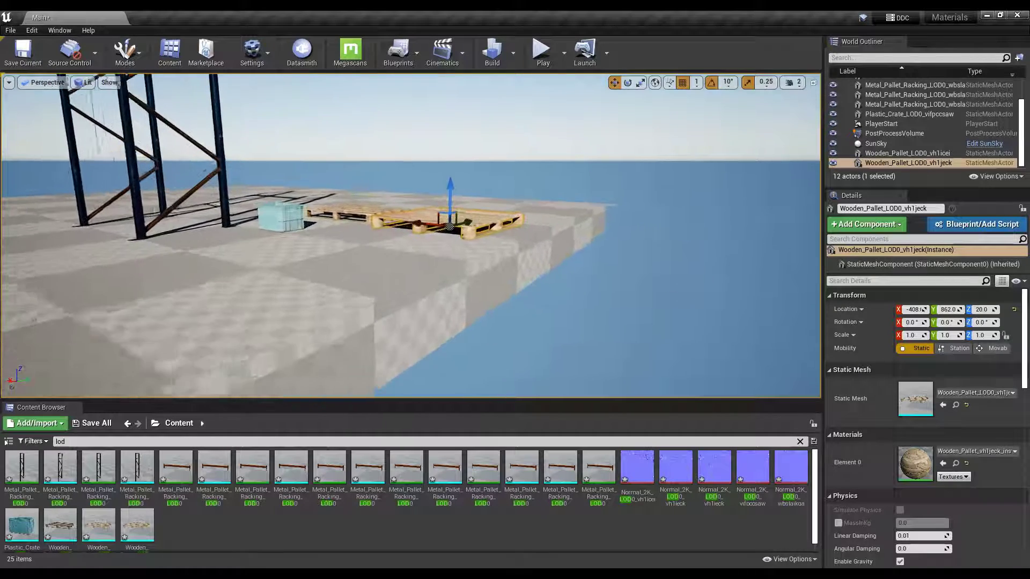
key(w)
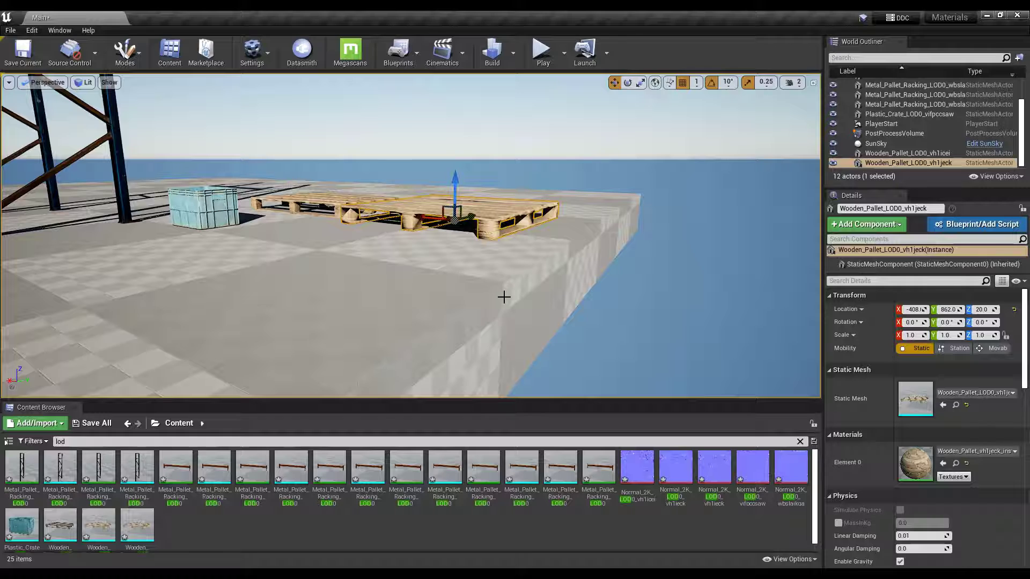